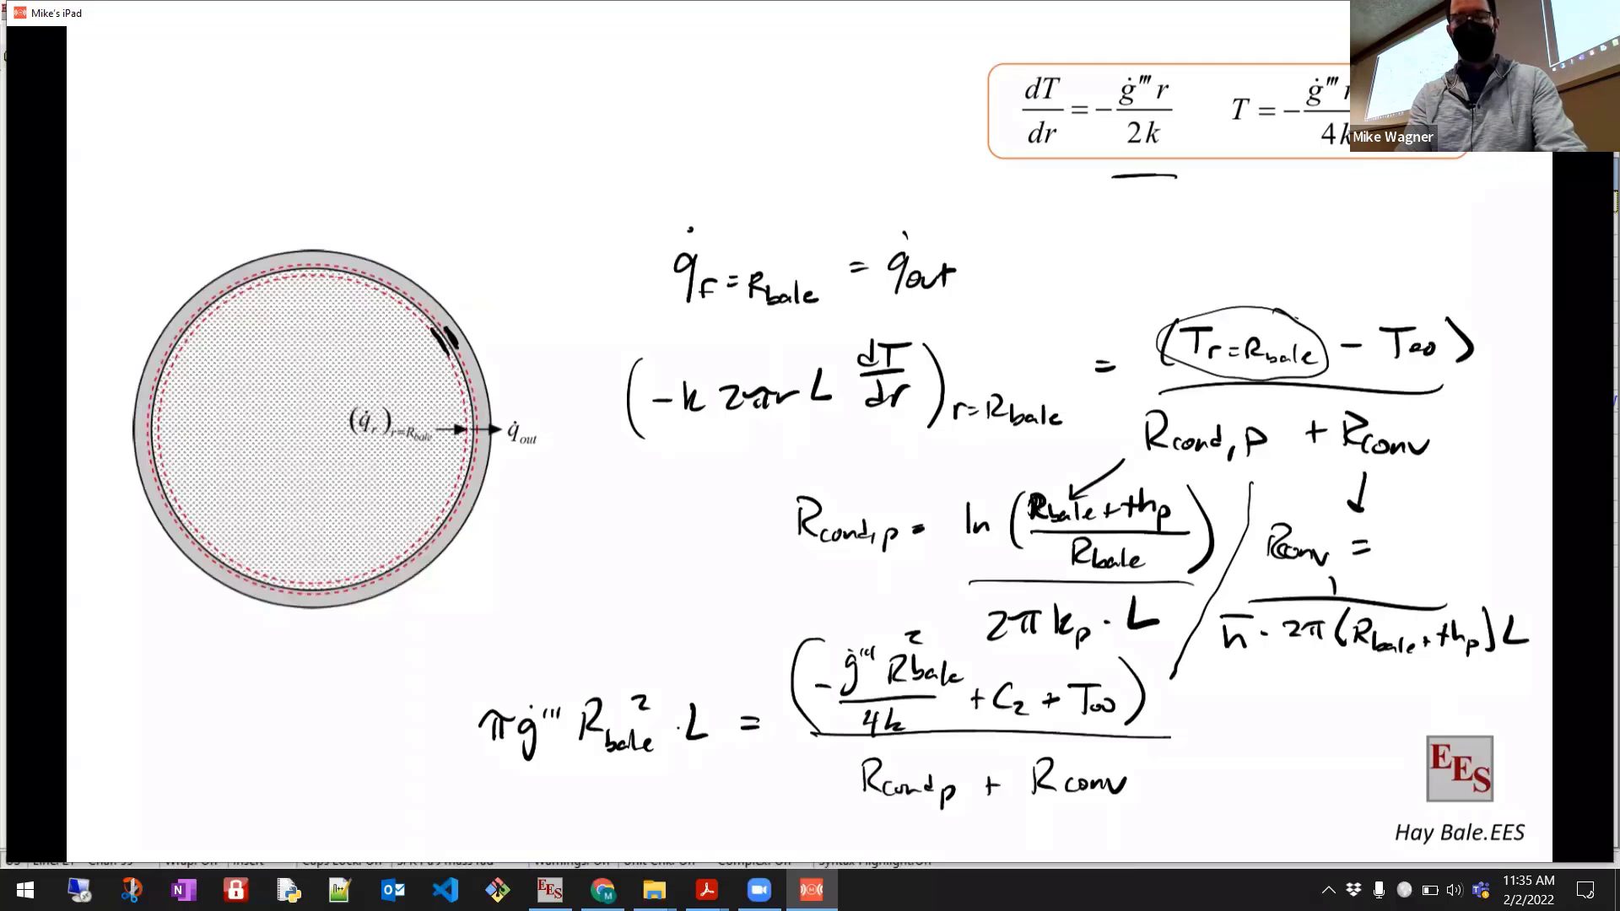
Bring the Hay Bale.EES equations window to the front in place of the iPad notes.
{"action": "key", "text": "alt+Tab"}
{"action": "key", "text": "alt+shift+Tab"}
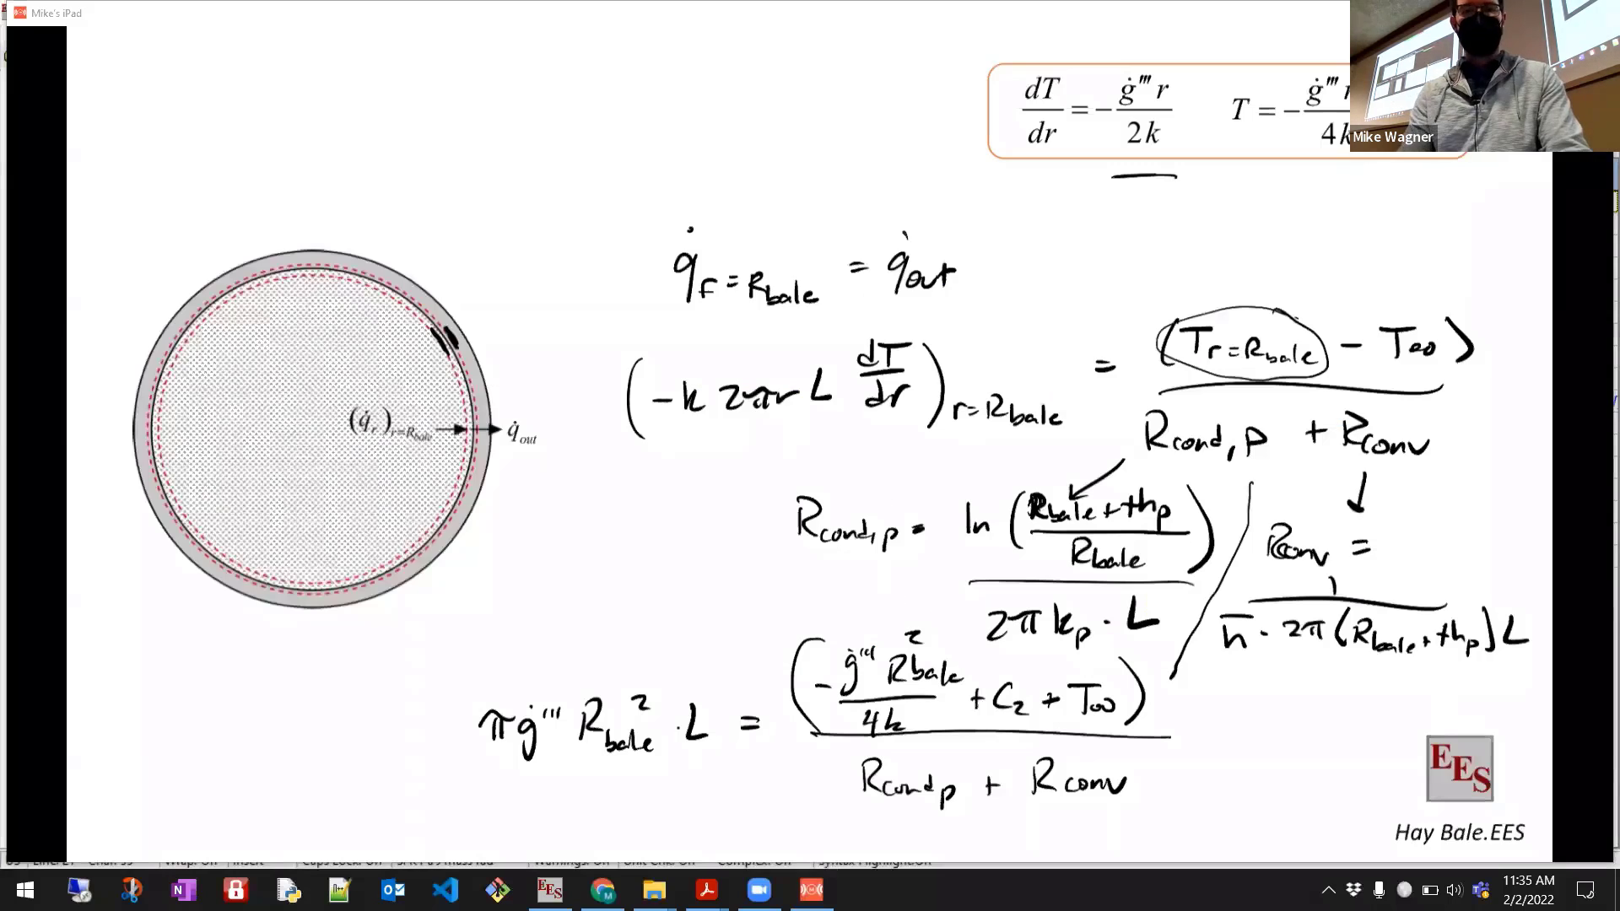
{"action": "key", "text": "alt+Tab"}
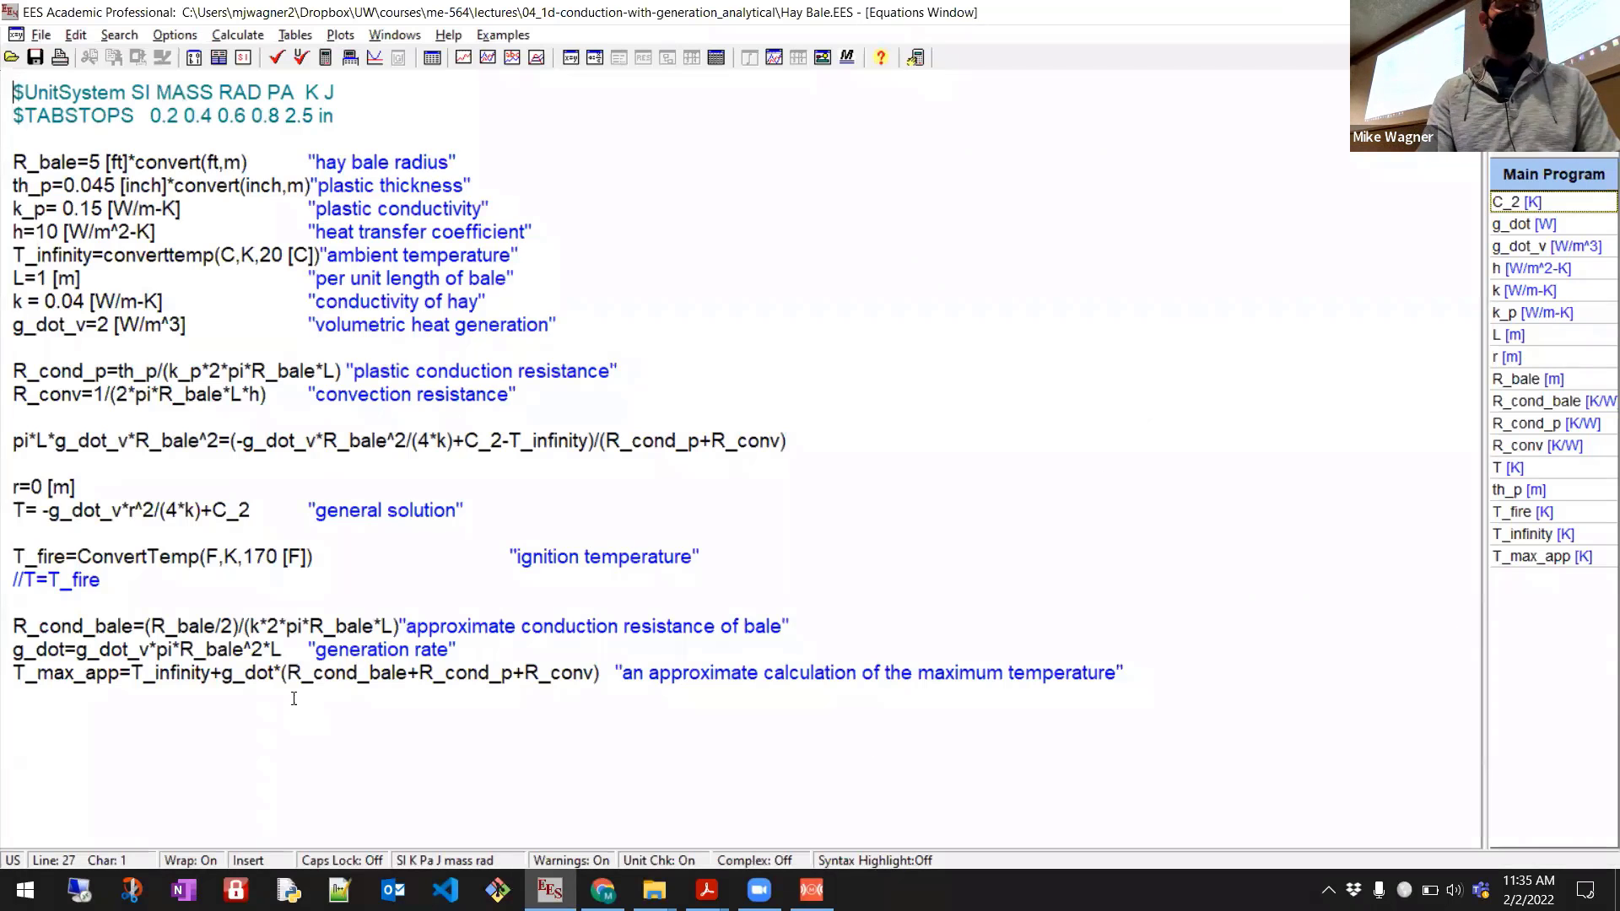
{"action": "left_click", "coordinate": [4, 439]}
{"action": "left_click", "coordinate": [7, 168]}
{"action": "left_click_drag", "start_coordinate": [13, 162], "coordinate": [44, 208]}
{"action": "left_click", "coordinate": [44, 209]}
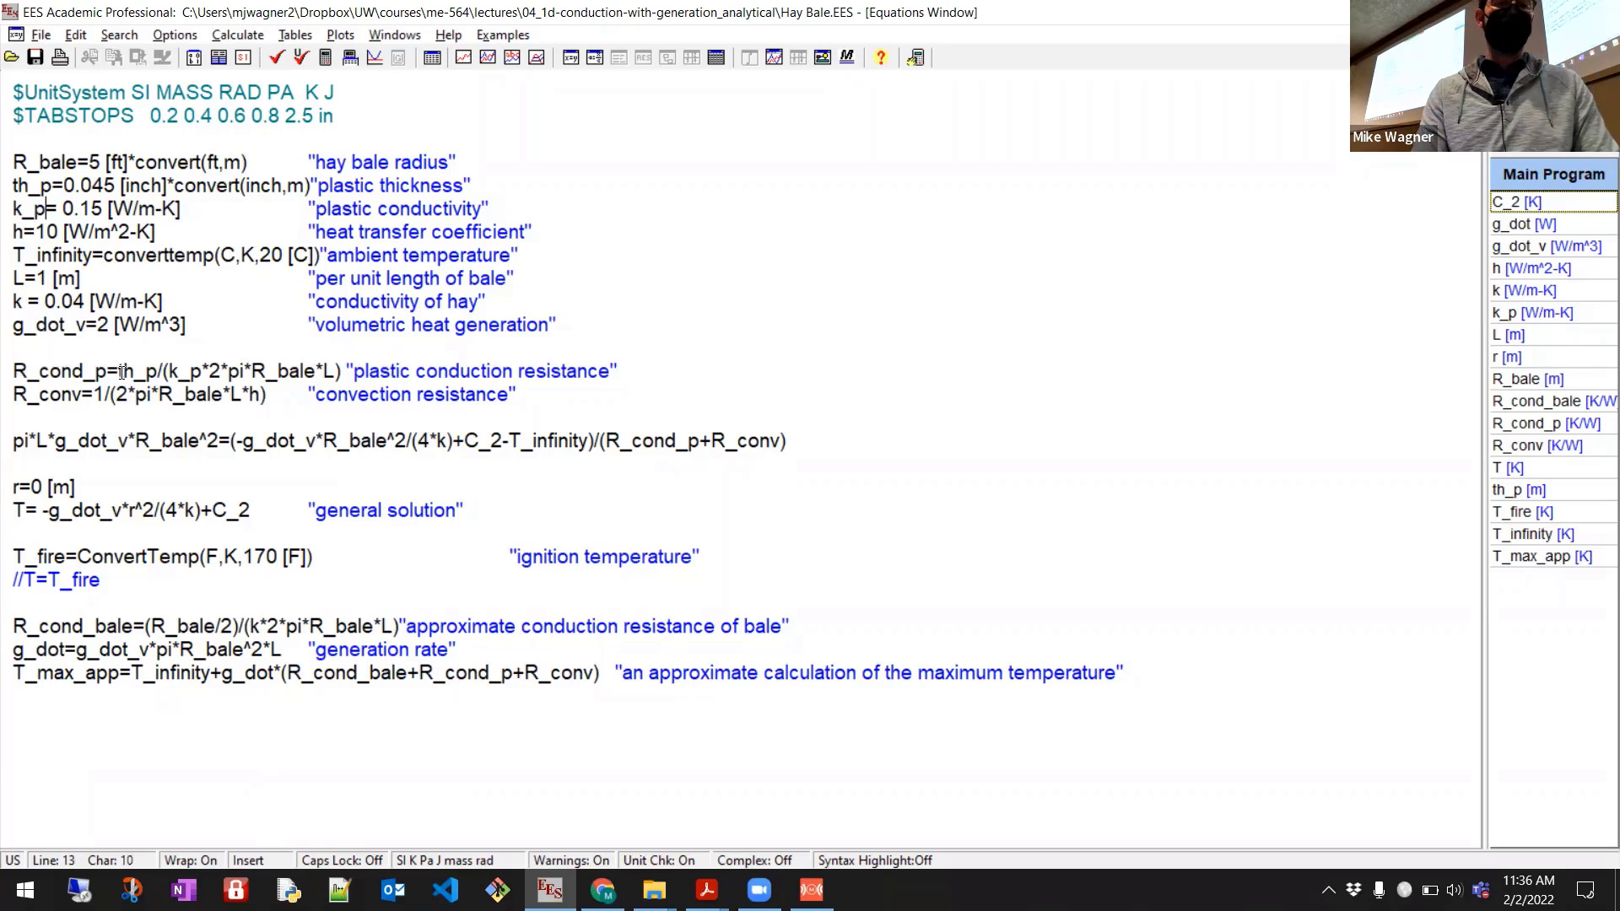
{"action": "left_click_drag", "start_coordinate": [119, 372], "coordinate": [337, 371]}
{"action": "left_click", "coordinate": [337, 371]}
{"action": "left_click", "coordinate": [131, 361]}
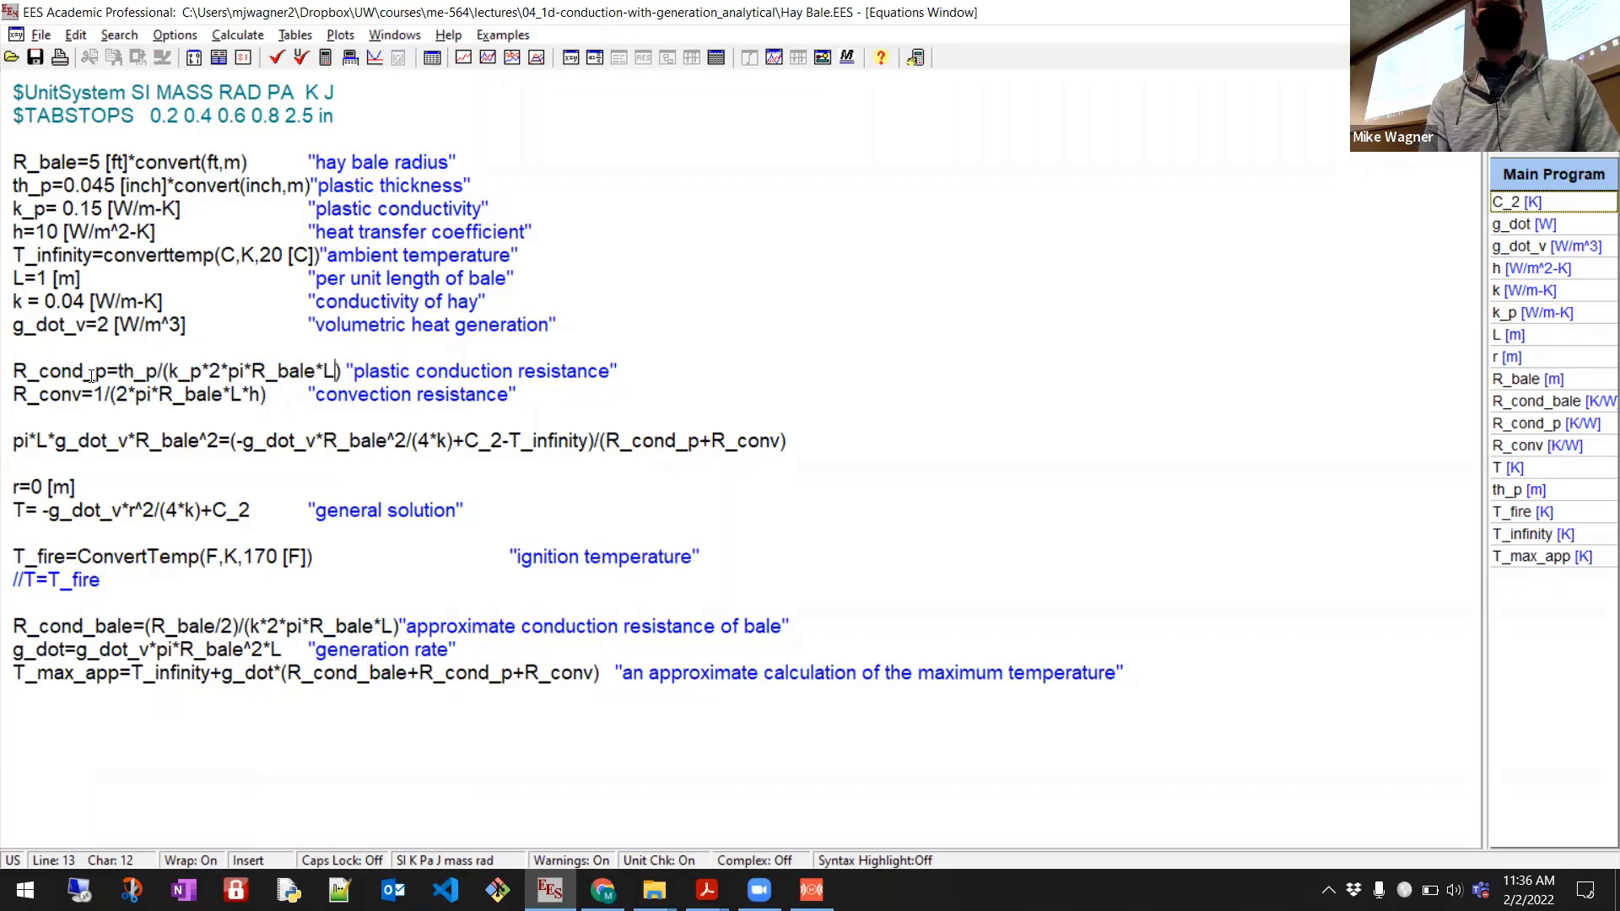
{"action": "left_click", "coordinate": [51, 371]}
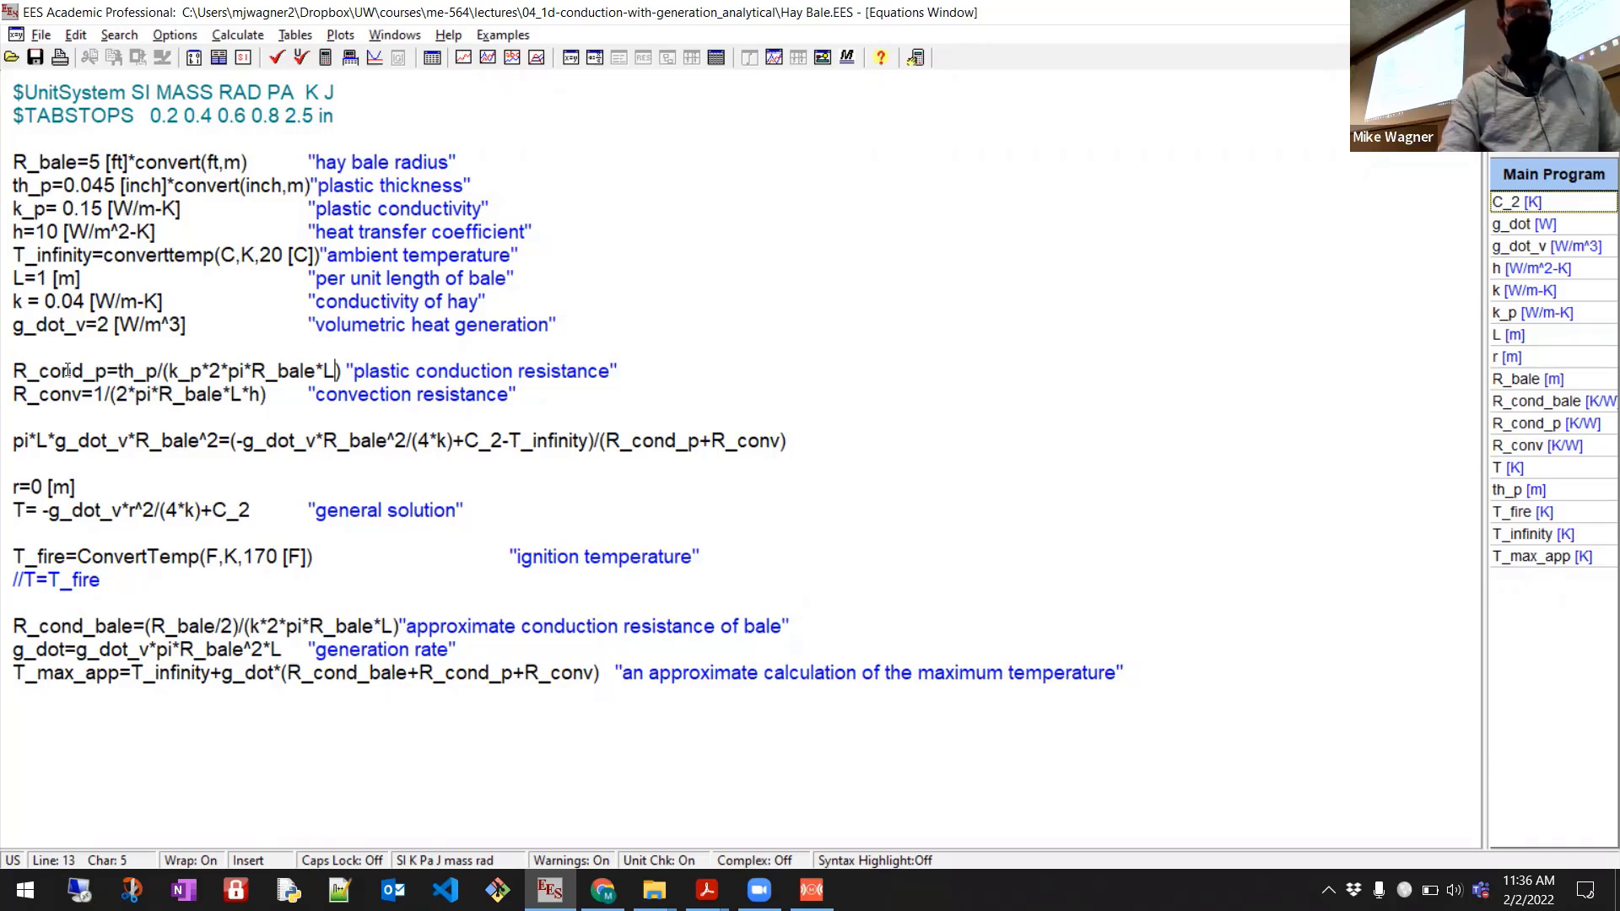
{"action": "left_click", "coordinate": [133, 439]}
{"action": "left_click", "coordinate": [147, 449]}
{"action": "left_click", "coordinate": [560, 440]}
{"action": "double_click", "coordinate": [489, 440]}
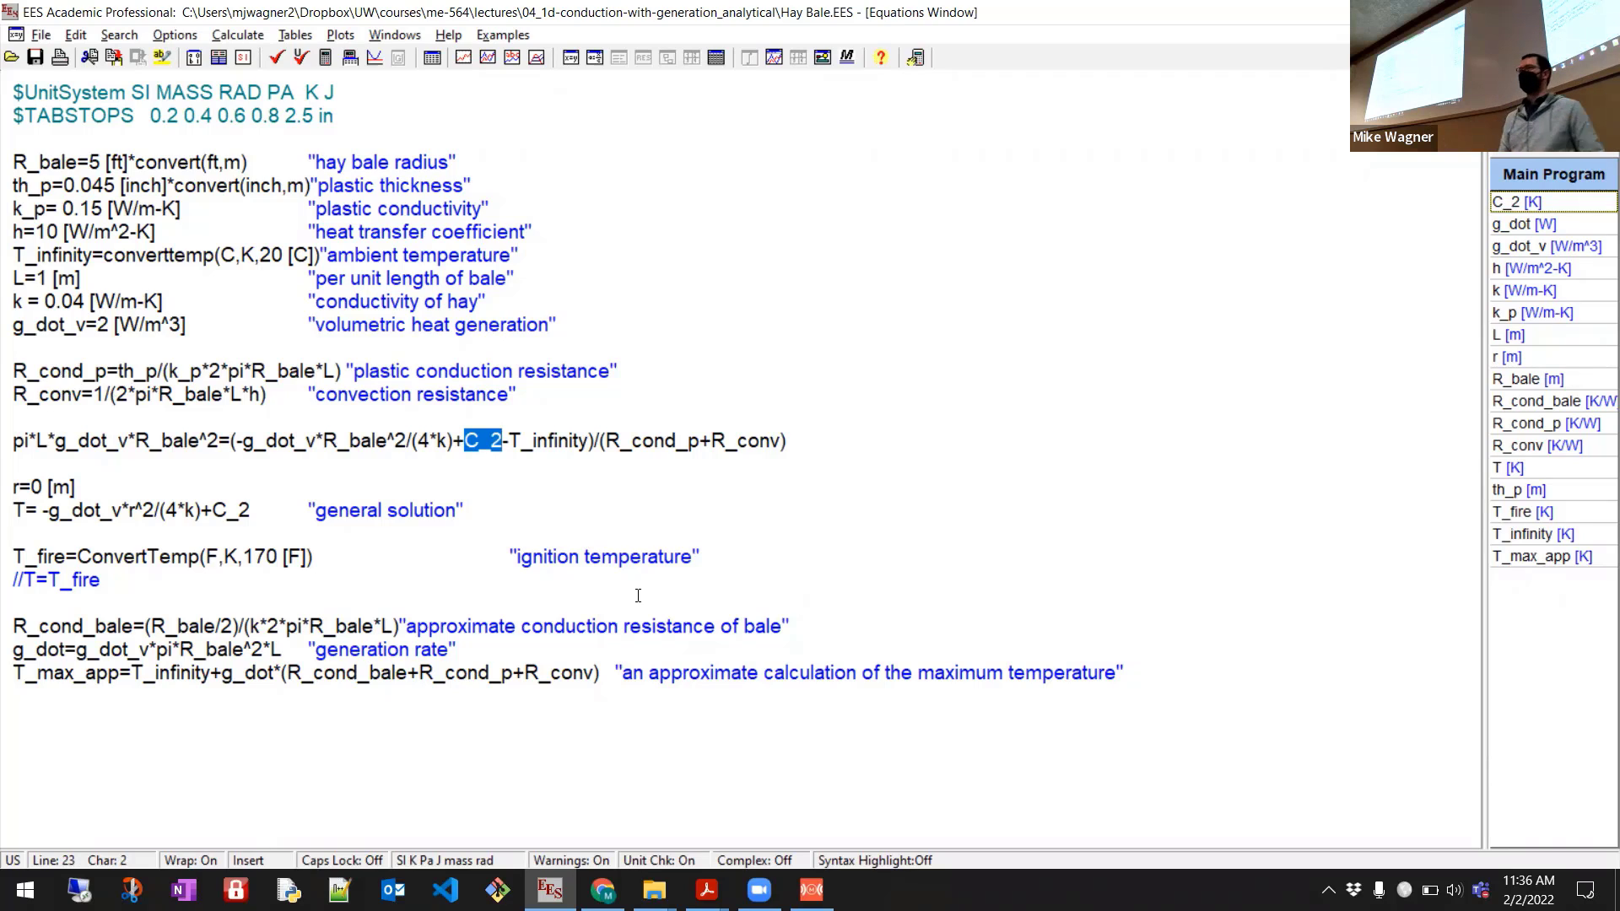
{"action": "left_click_drag", "start_coordinate": [16, 603], "coordinate": [15, 548]}
{"action": "left_click", "coordinate": [96, 503]}
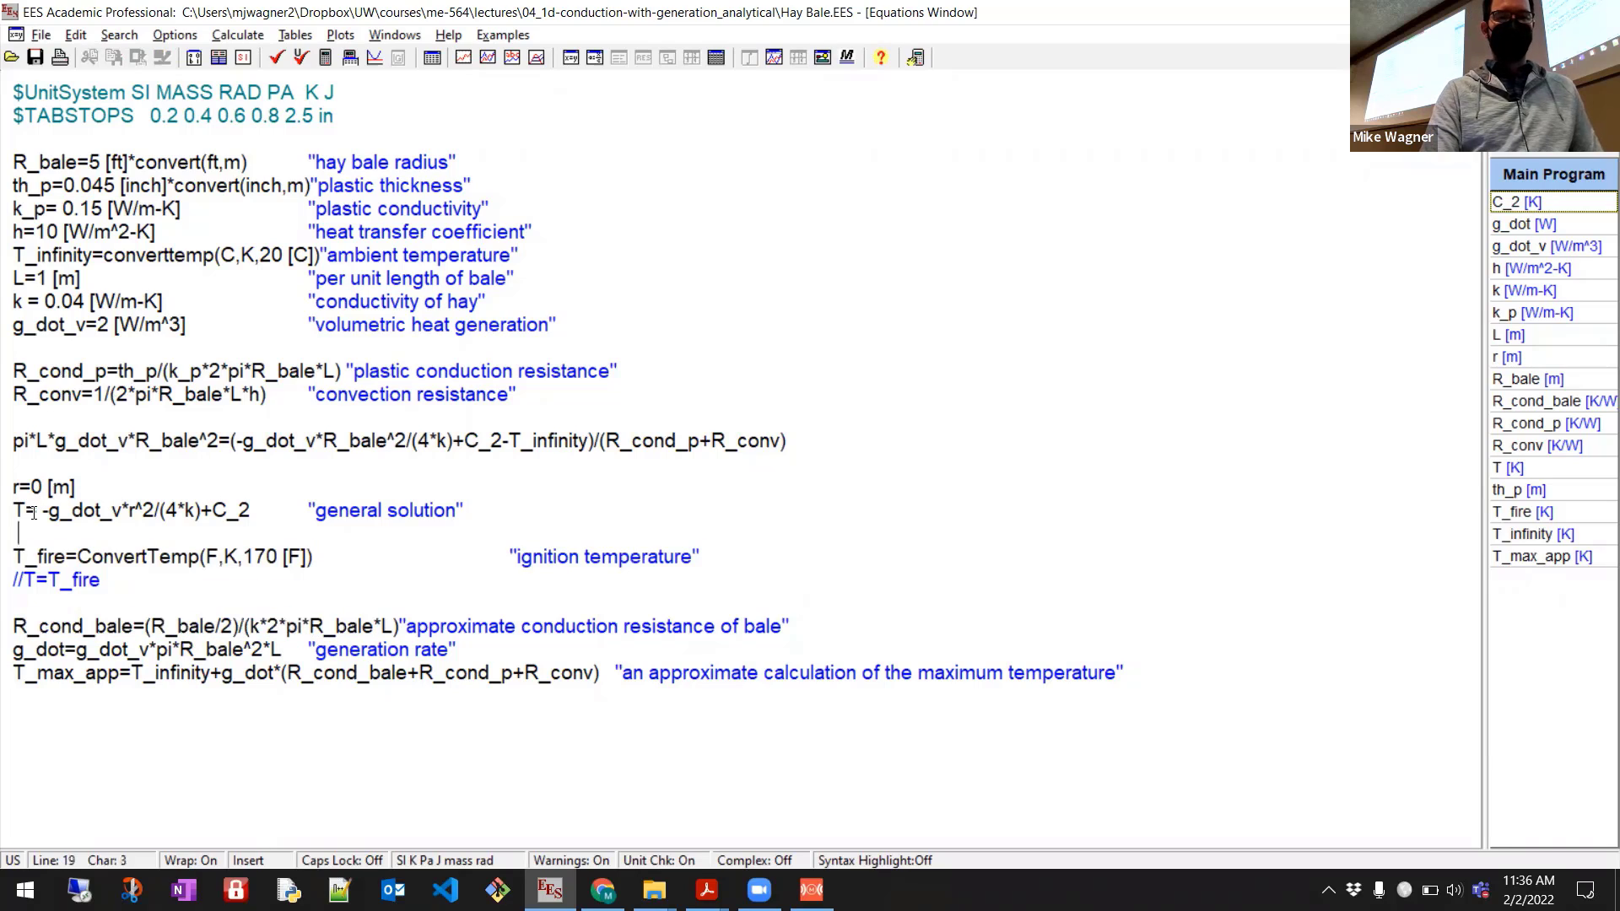
{"action": "left_click", "coordinate": [100, 509]}
{"action": "left_click_drag", "start_coordinate": [100, 509], "coordinate": [282, 505]}
{"action": "left_click", "coordinate": [280, 510]}
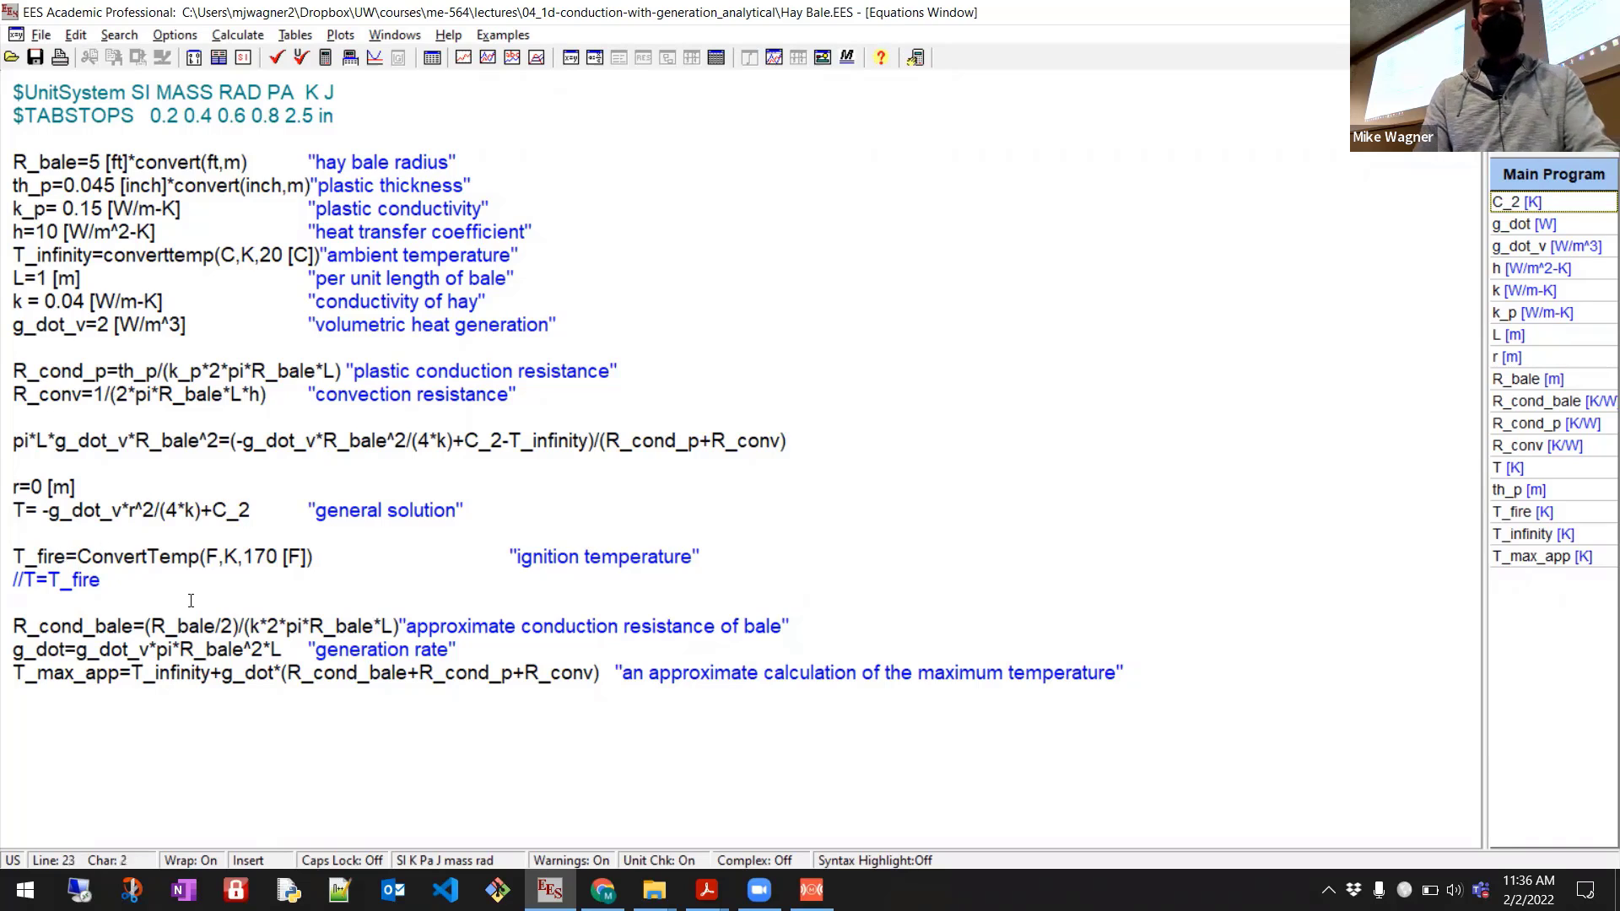
Solve the hay bale model and highlight the T result of 322.3 K (120.6 F).
{"action": "key", "text": "F2"}
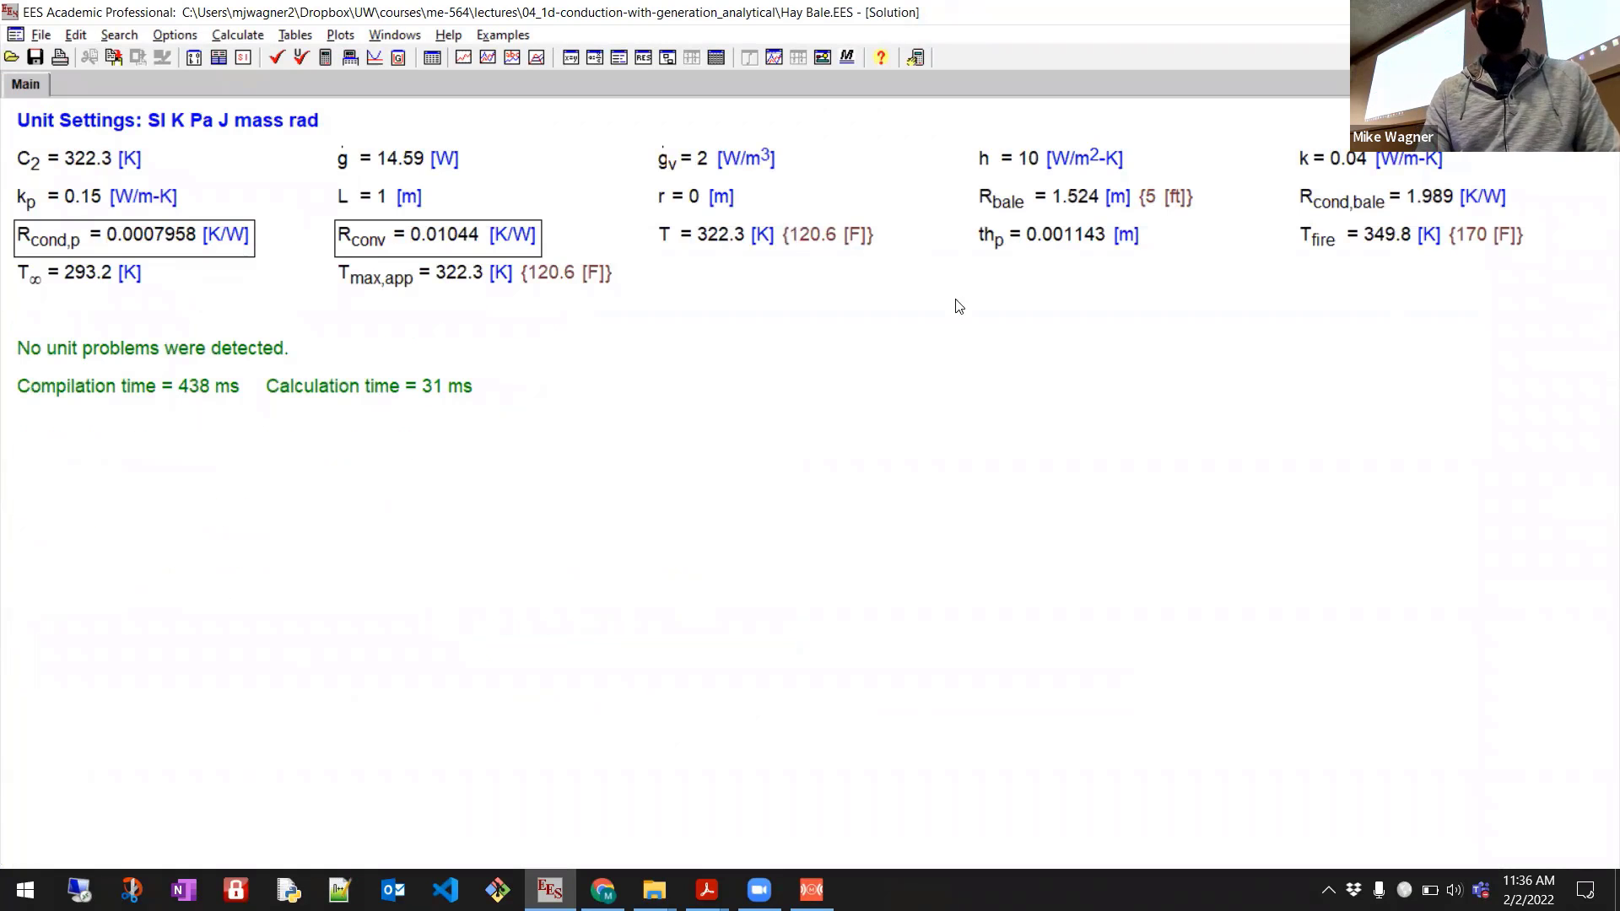
{"action": "left_click", "coordinate": [755, 237]}
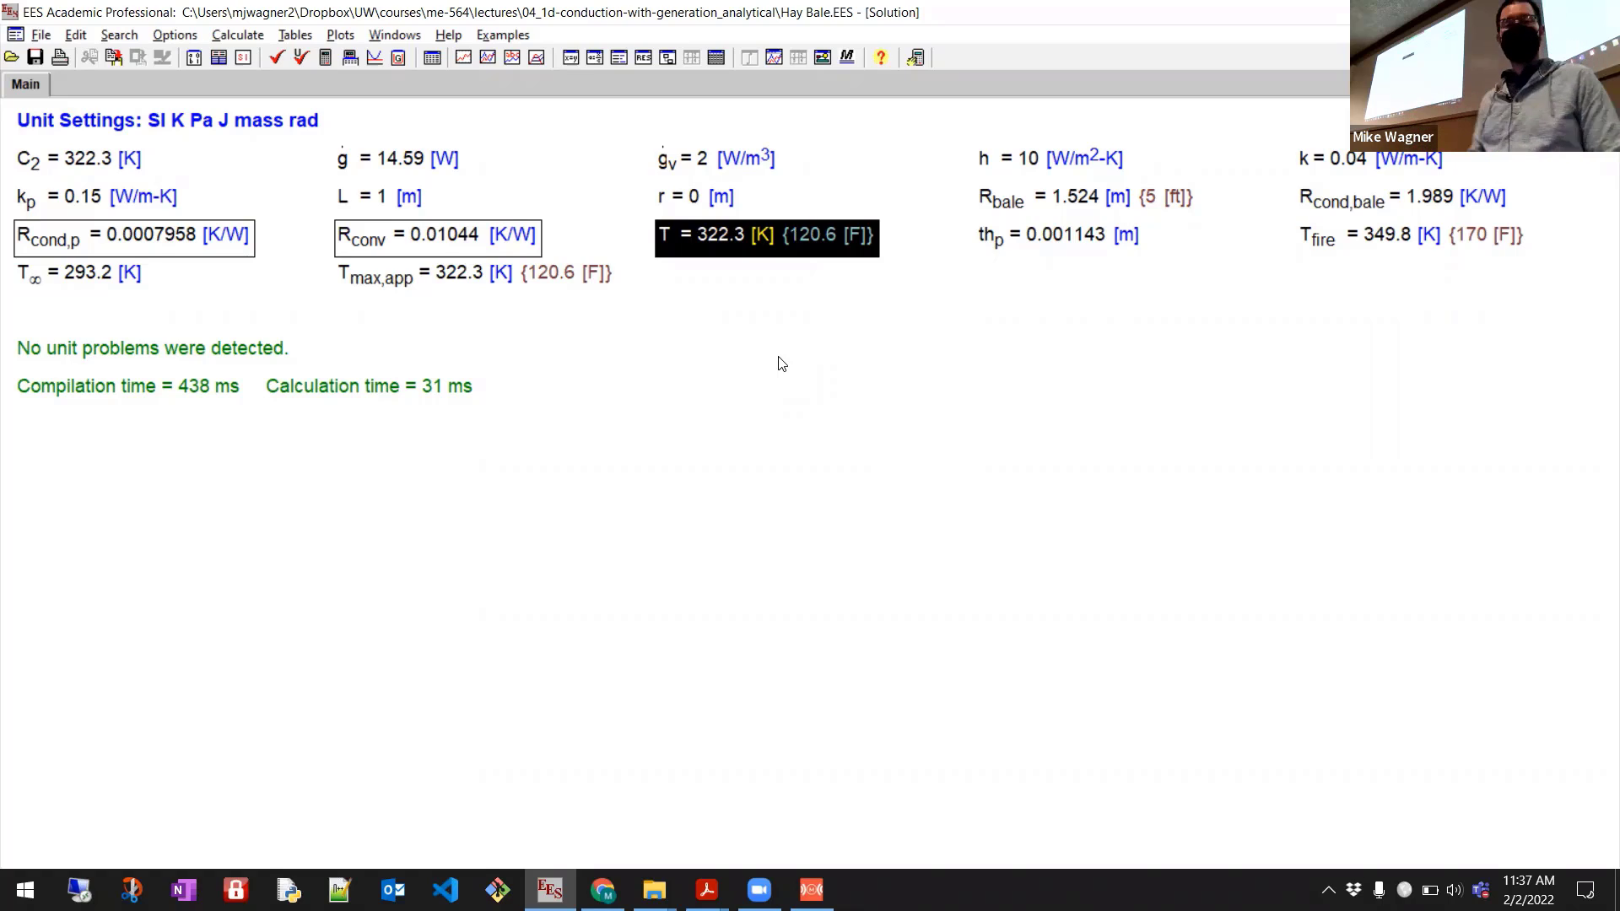
{"action": "left_click", "coordinate": [774, 452]}
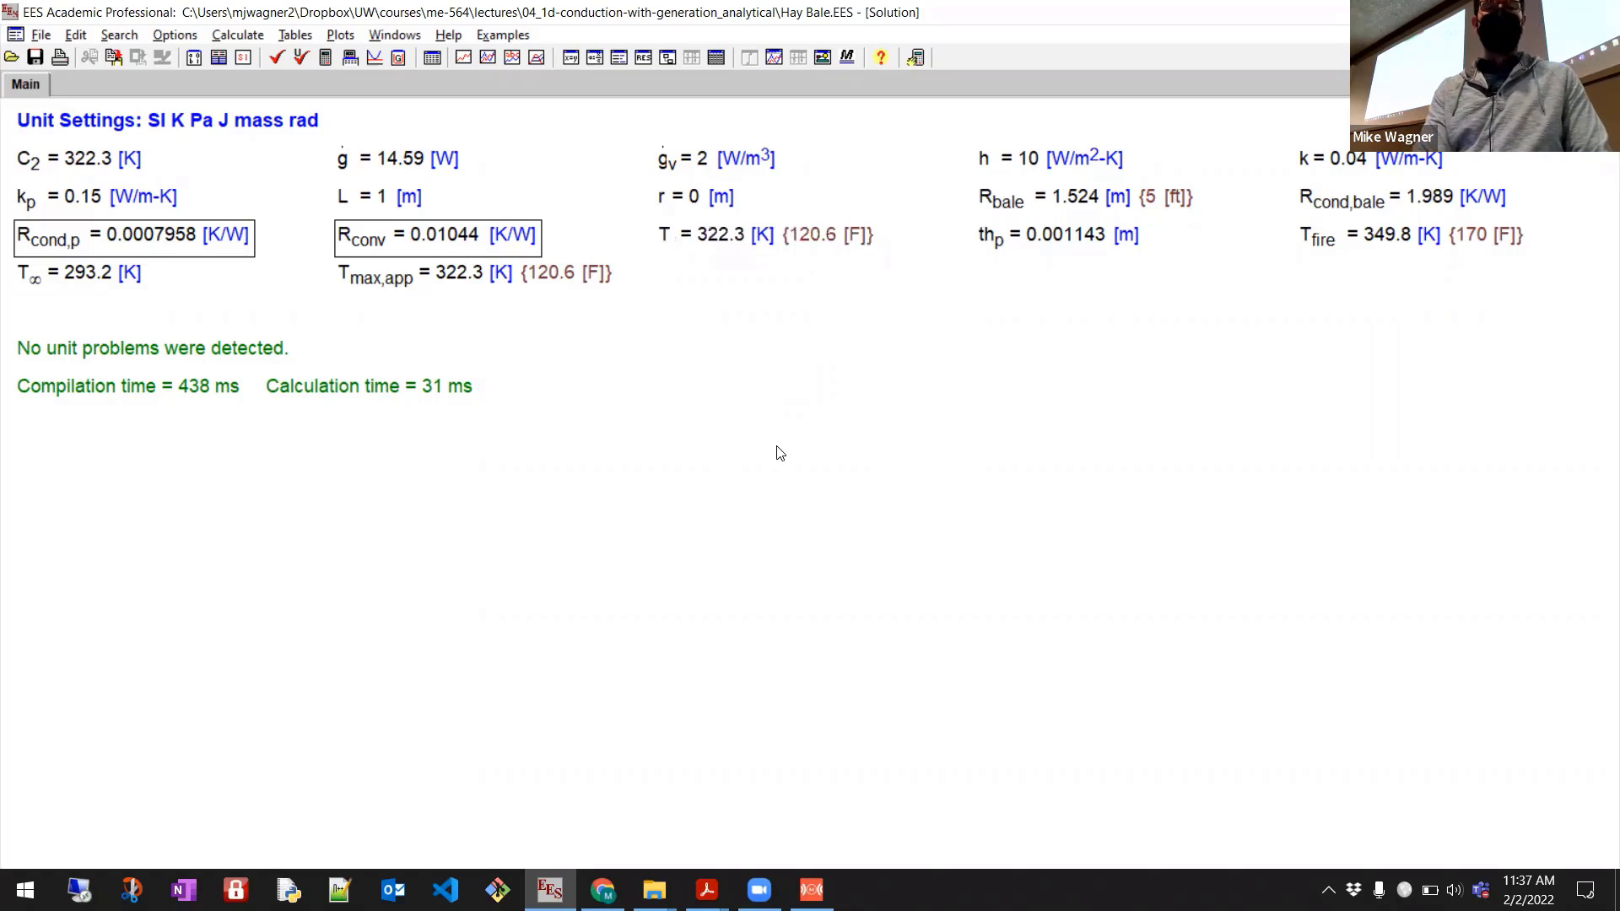
Uncomment the T=T_fire equation and comment out the R_bale line.
{"action": "key", "text": "ctrl+e"}
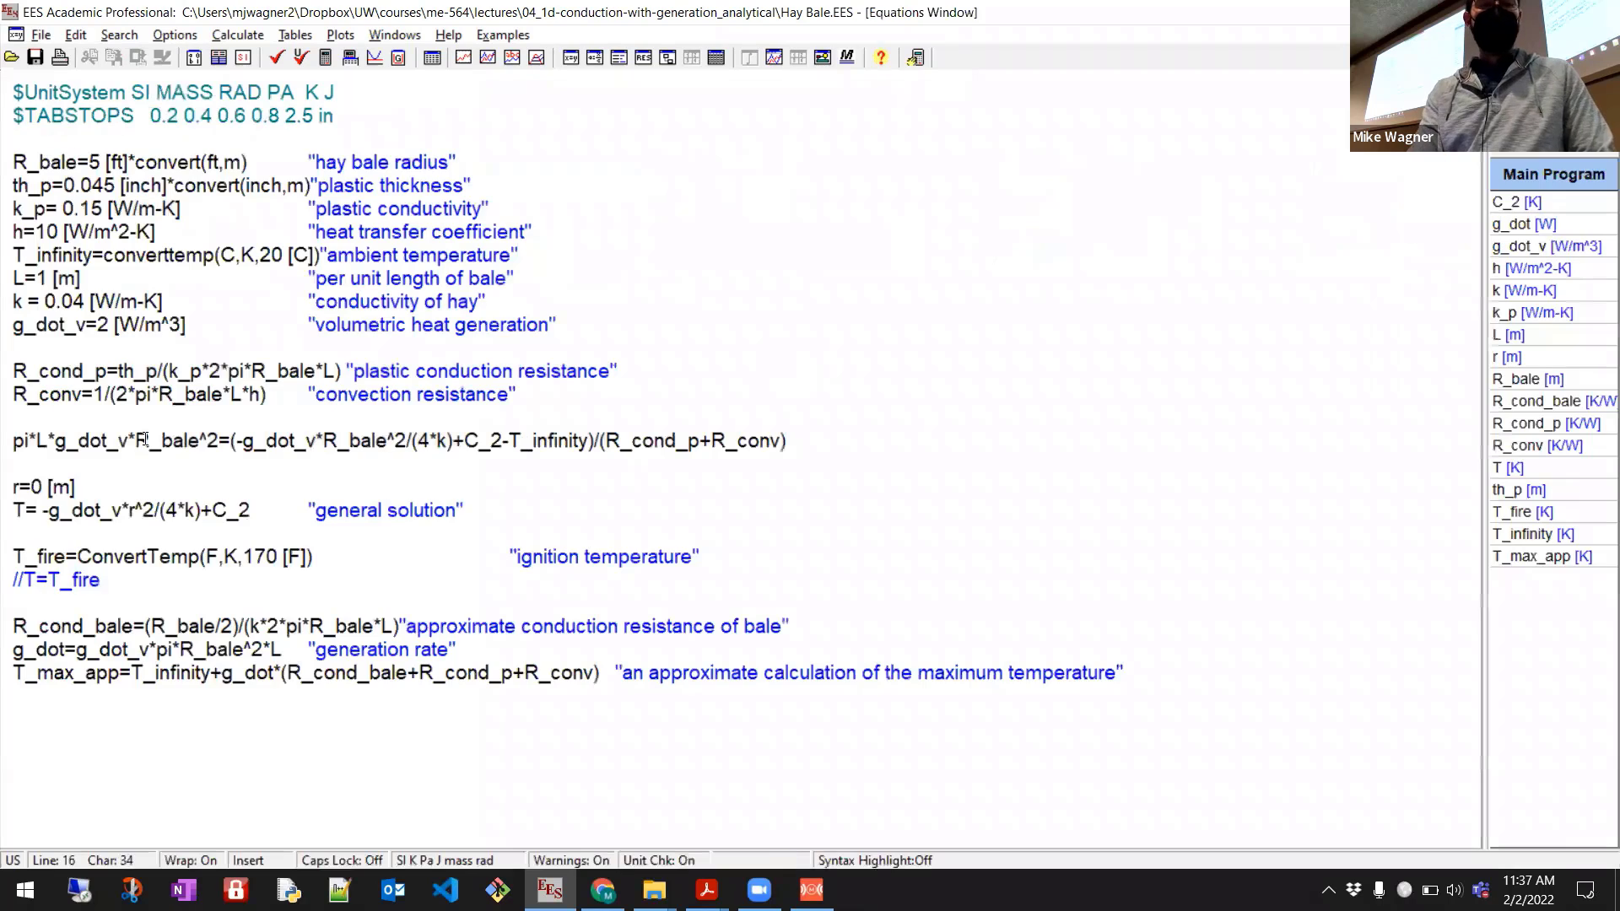
{"action": "left_click", "coordinate": [26, 580]}
{"action": "left_click", "coordinate": [528, 672]}
{"action": "key", "text": "BackSpace"}
{"action": "key", "text": "BackSpace"}
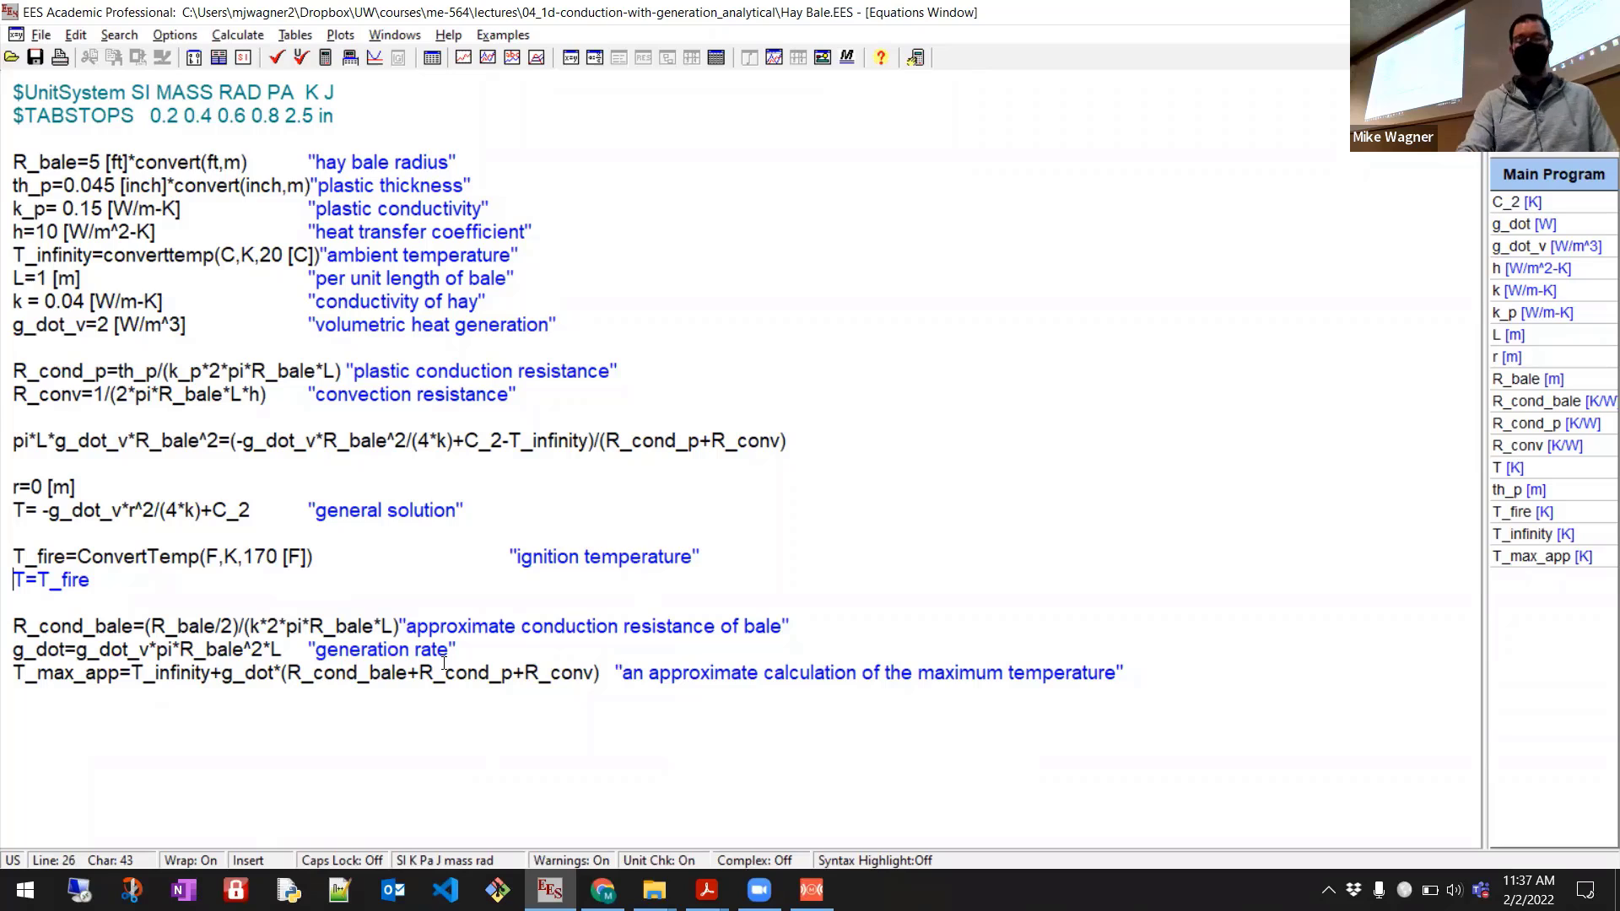
{"action": "key", "text": "shift+End"}
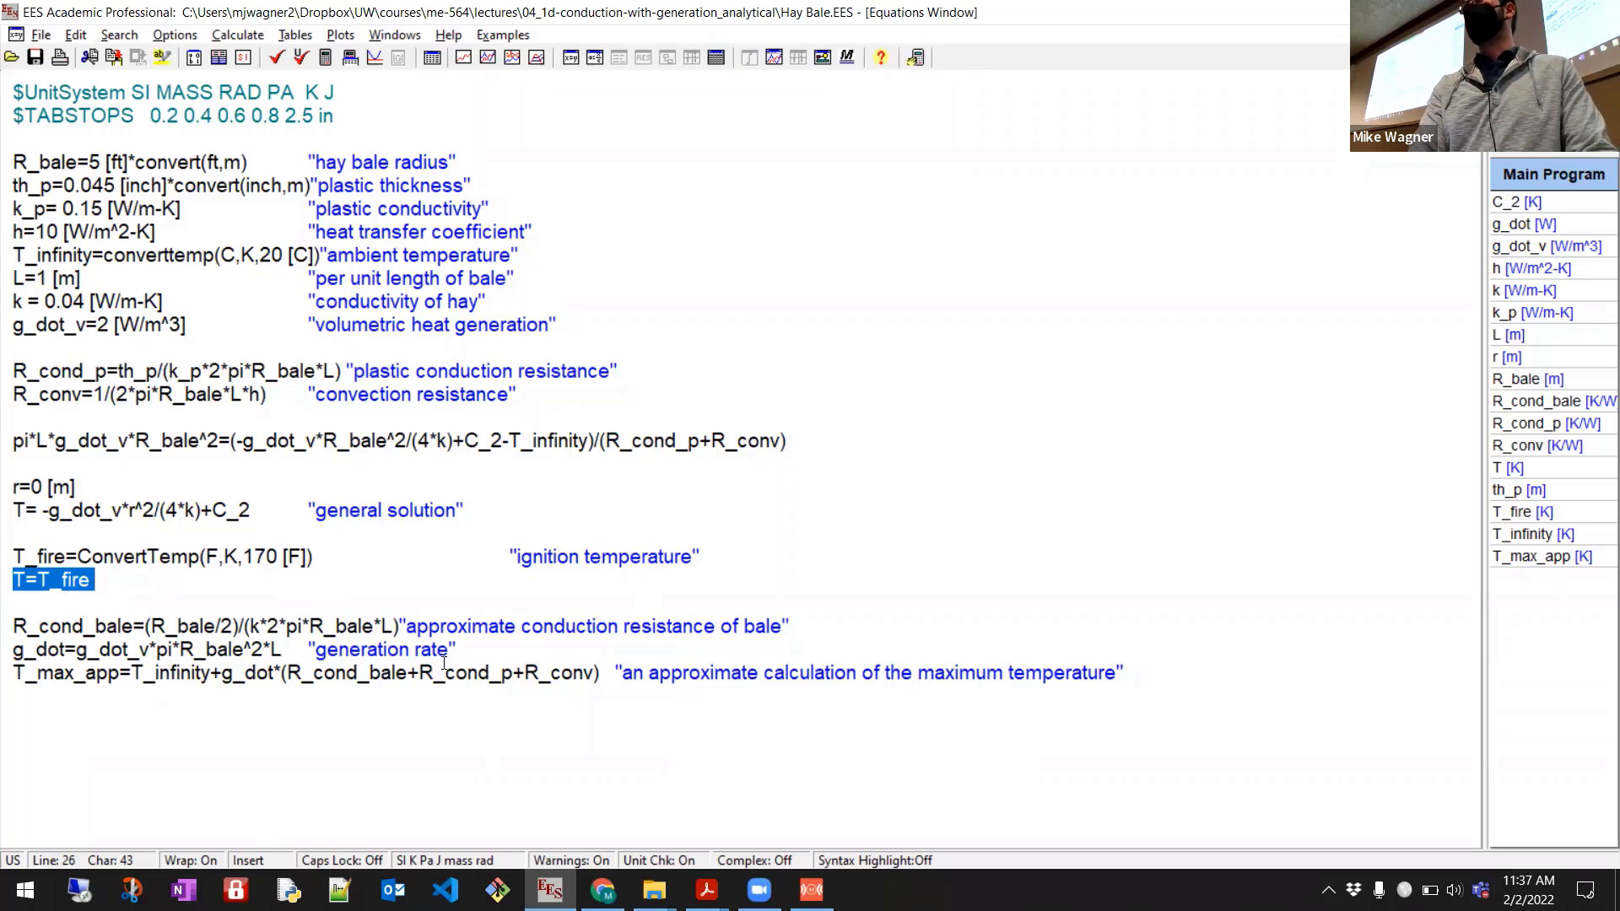
{"action": "key", "text": "Left"}
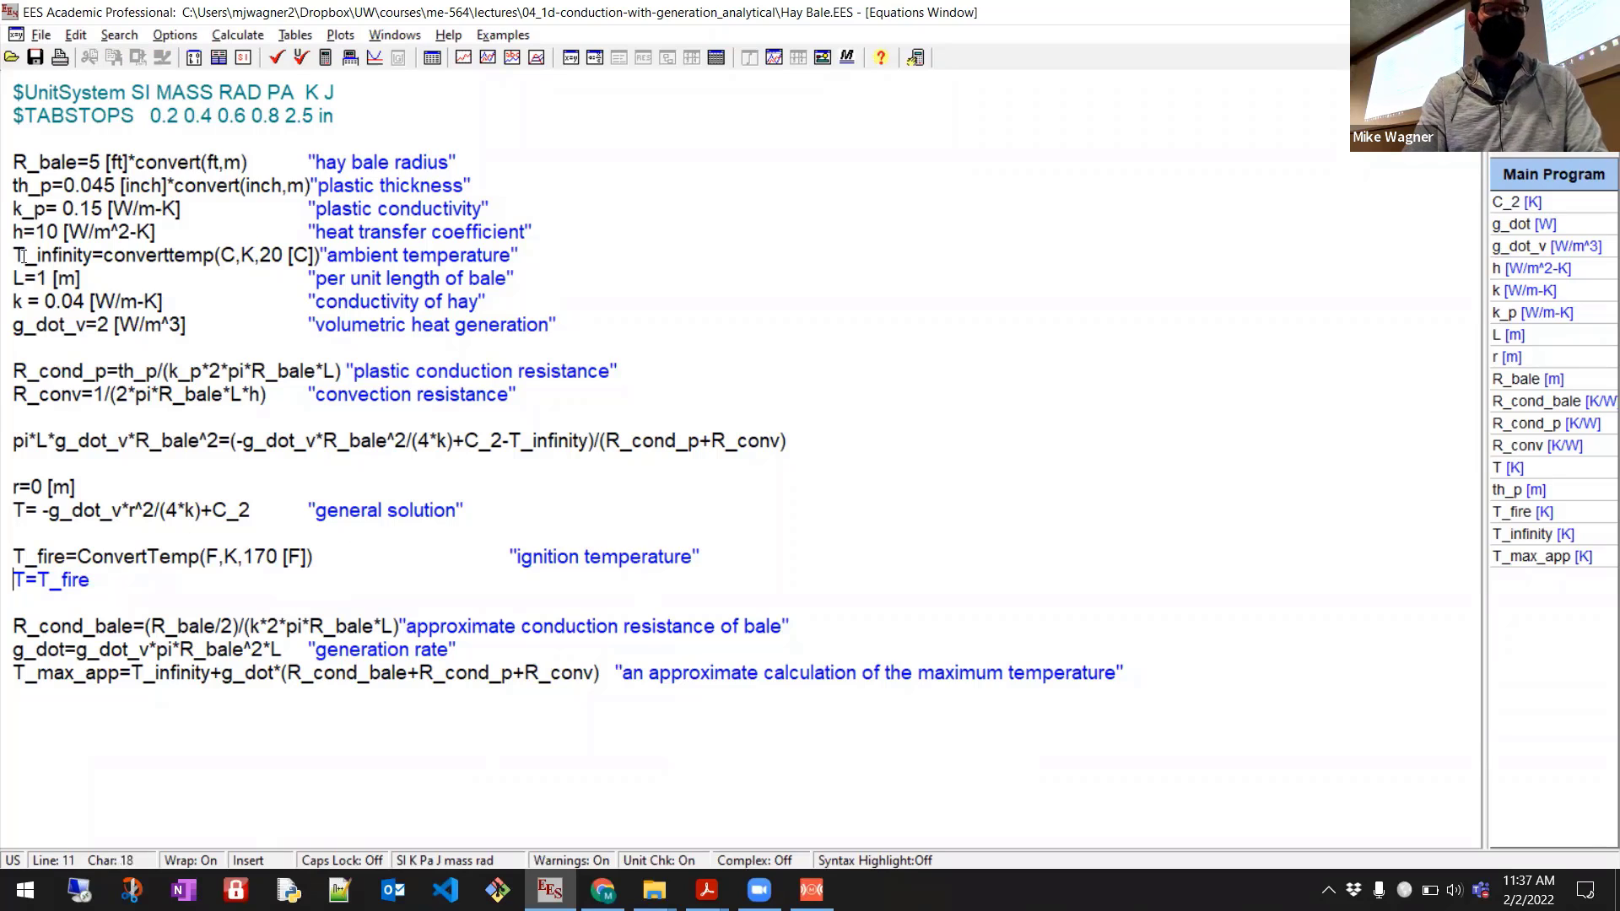
{"action": "left_click", "coordinate": [16, 165]}
{"action": "type", "text": "//"}
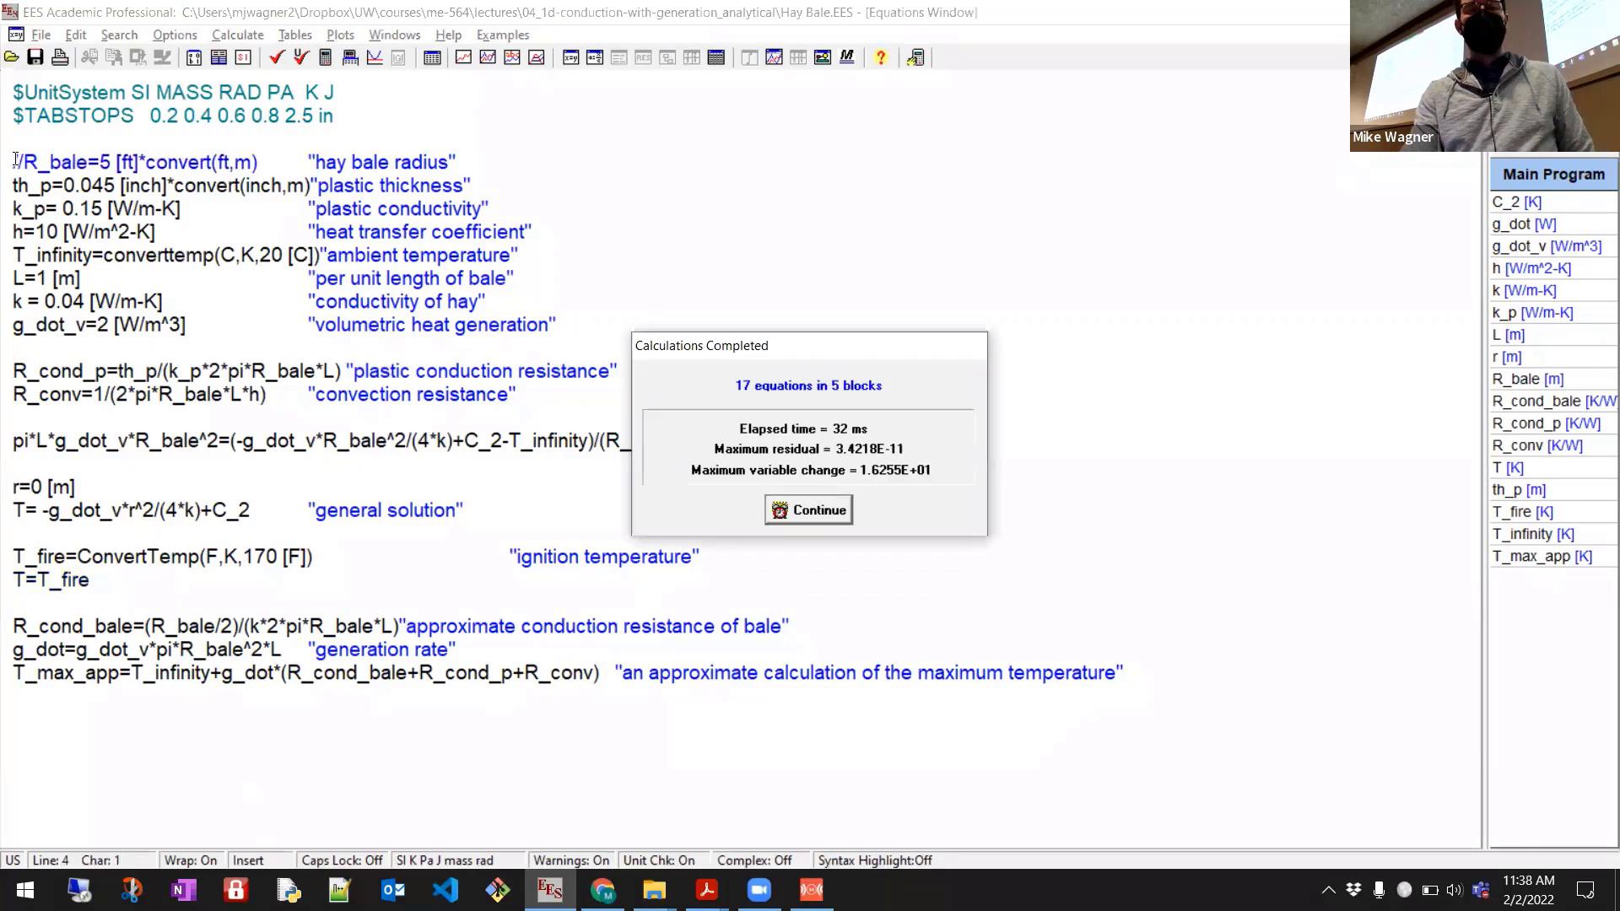
Solve for the 2.125 m bale radius and note R_cond,bale of 1.989 K/W.
{"action": "key", "text": "Return"}
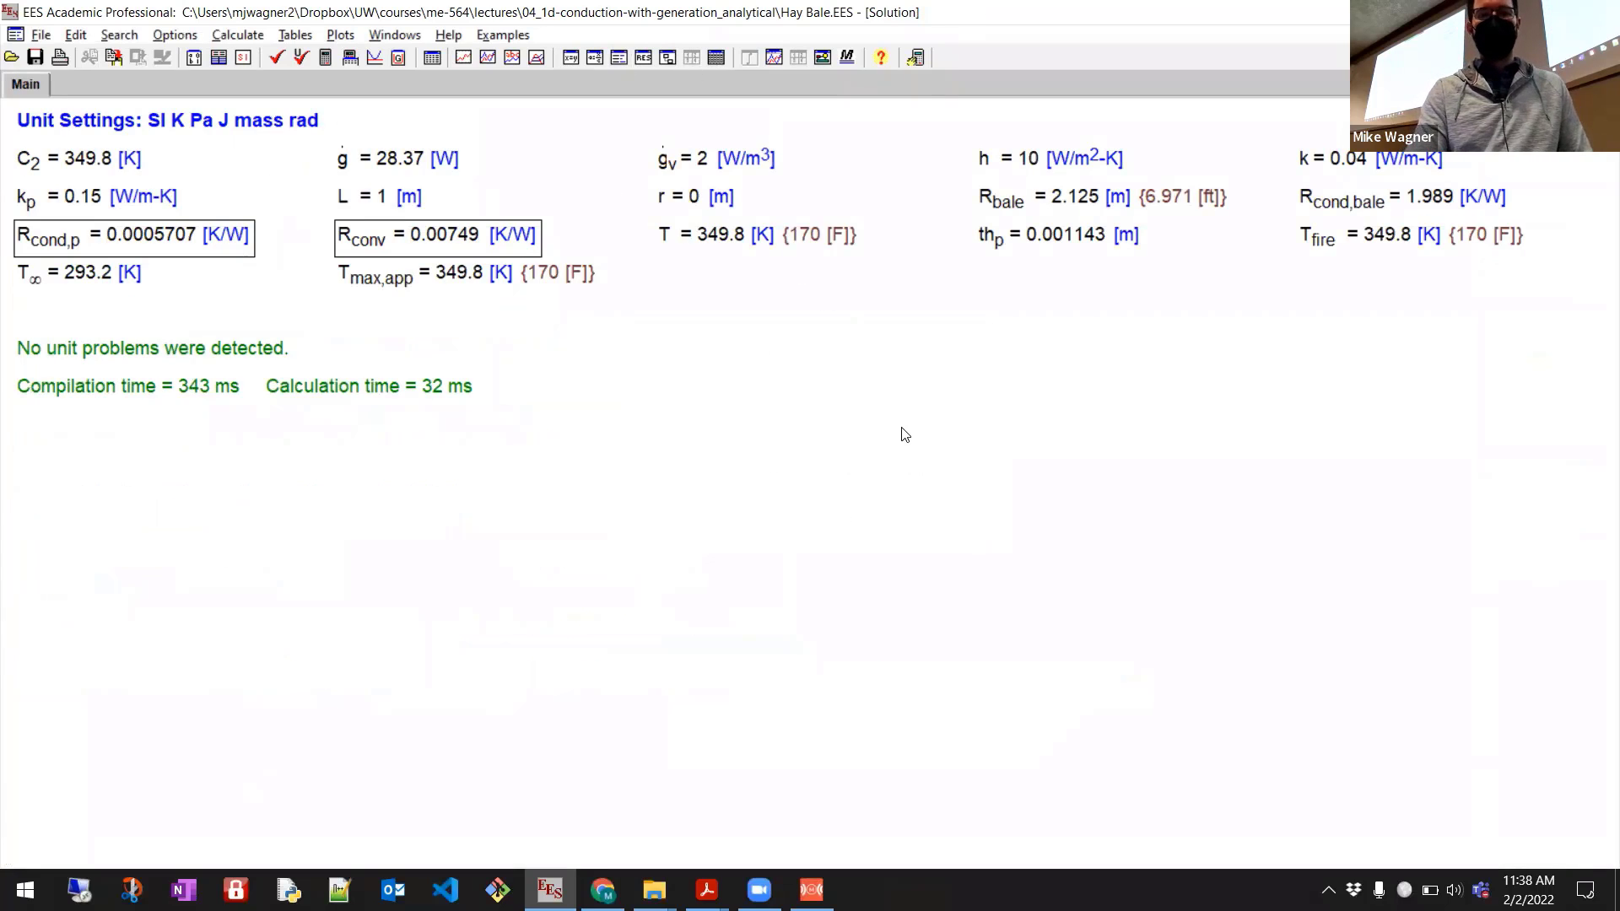
{"action": "left_click", "coordinate": [1363, 204]}
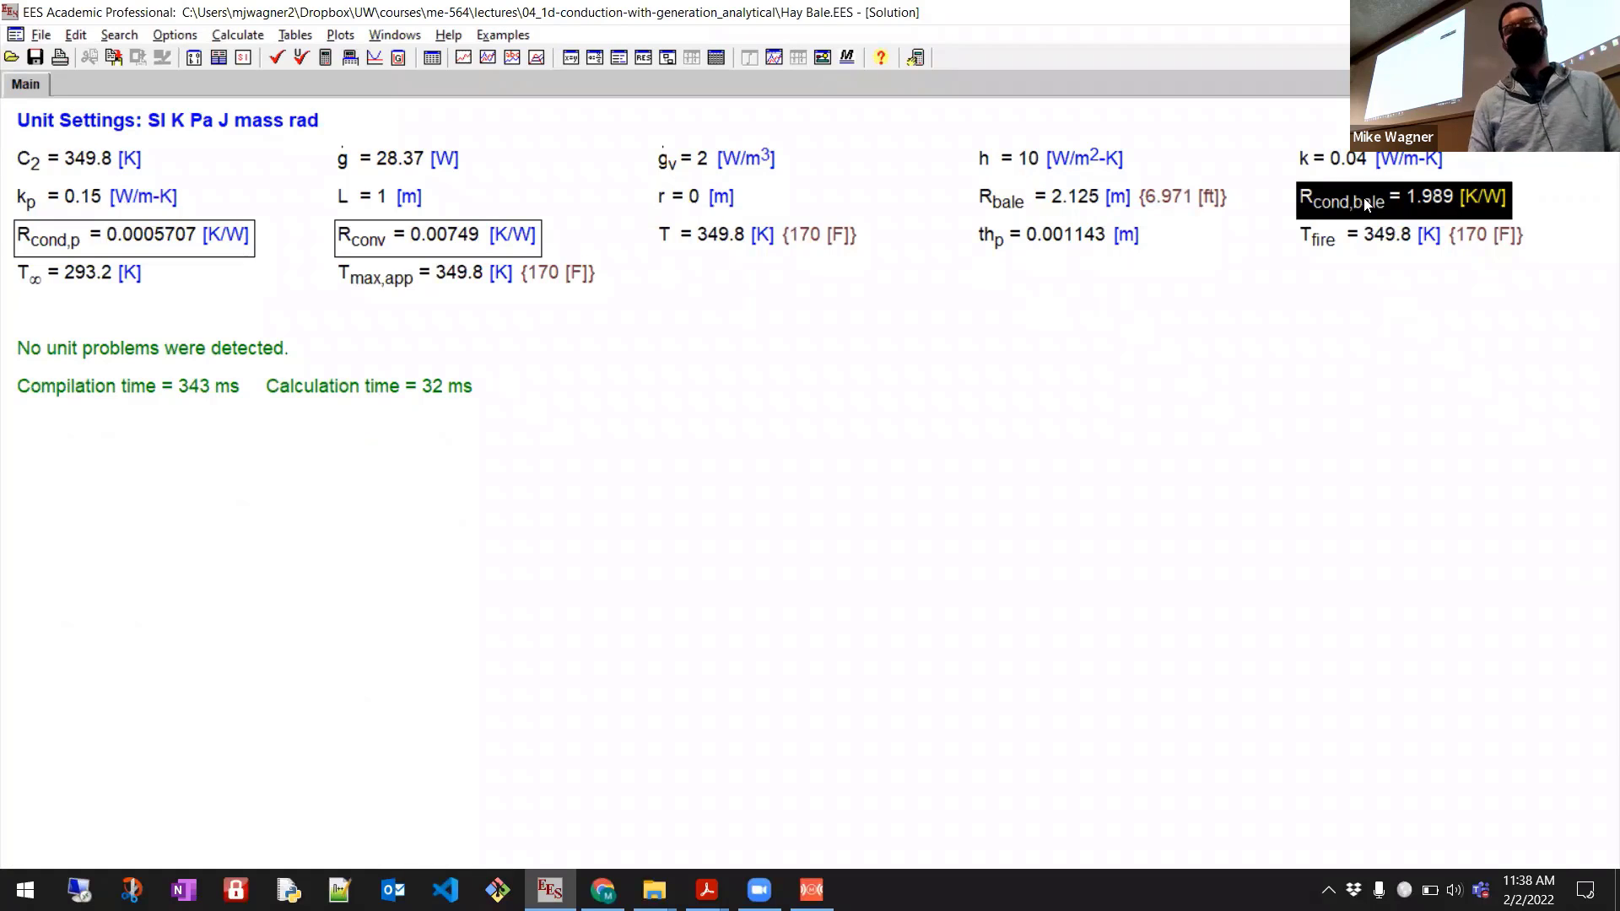
{"action": "left_click", "coordinate": [1173, 372]}
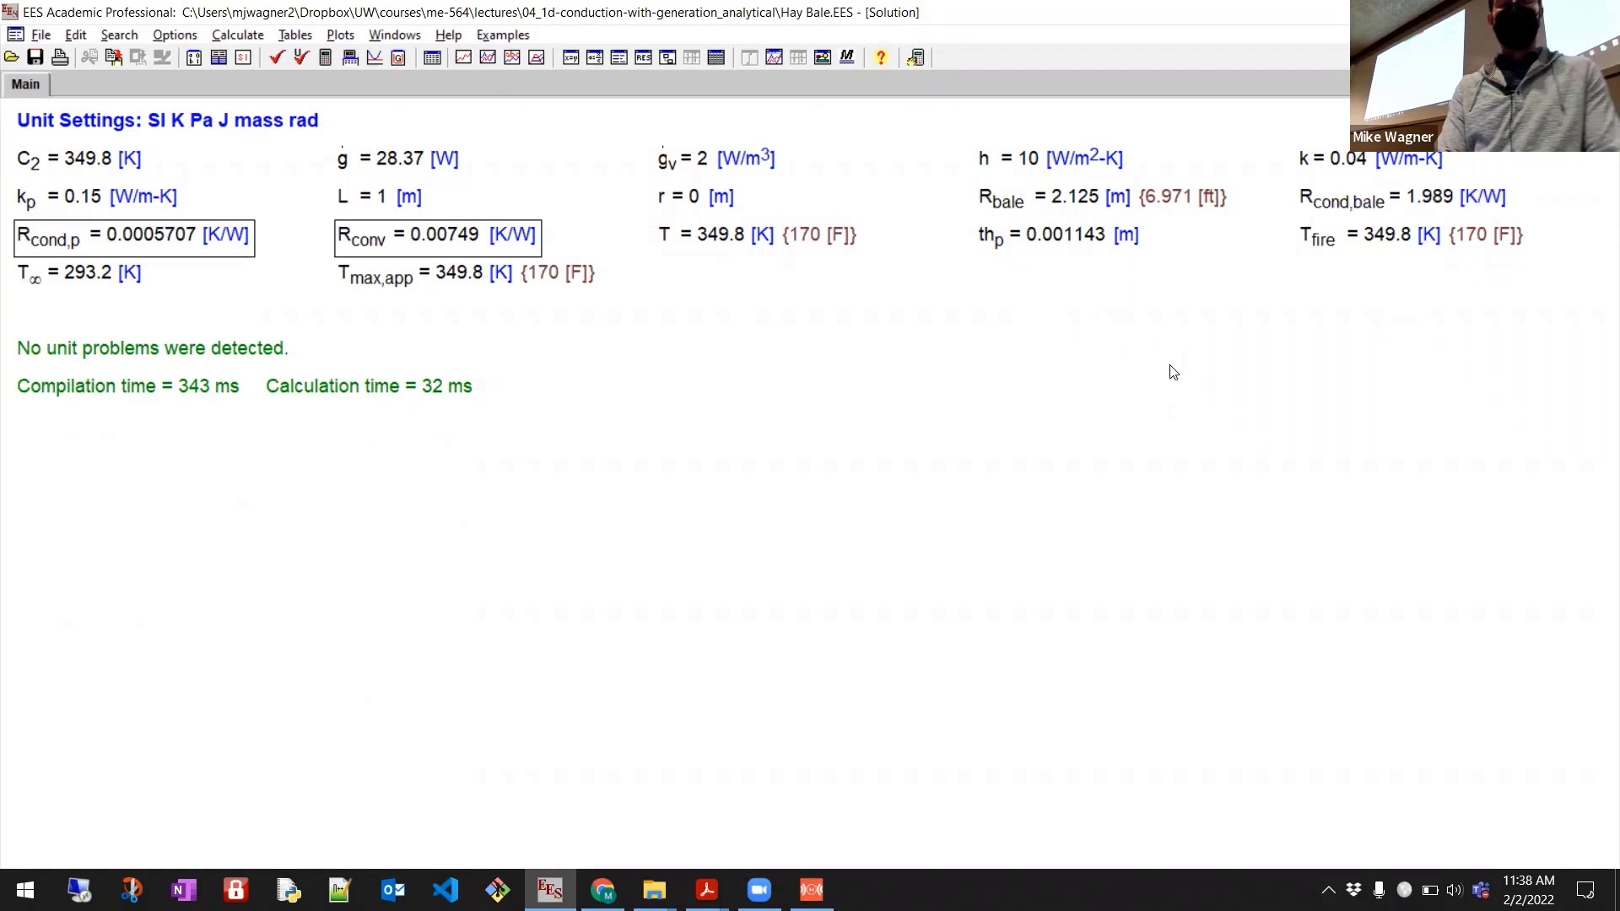
{"action": "key", "text": "ctrl+e"}
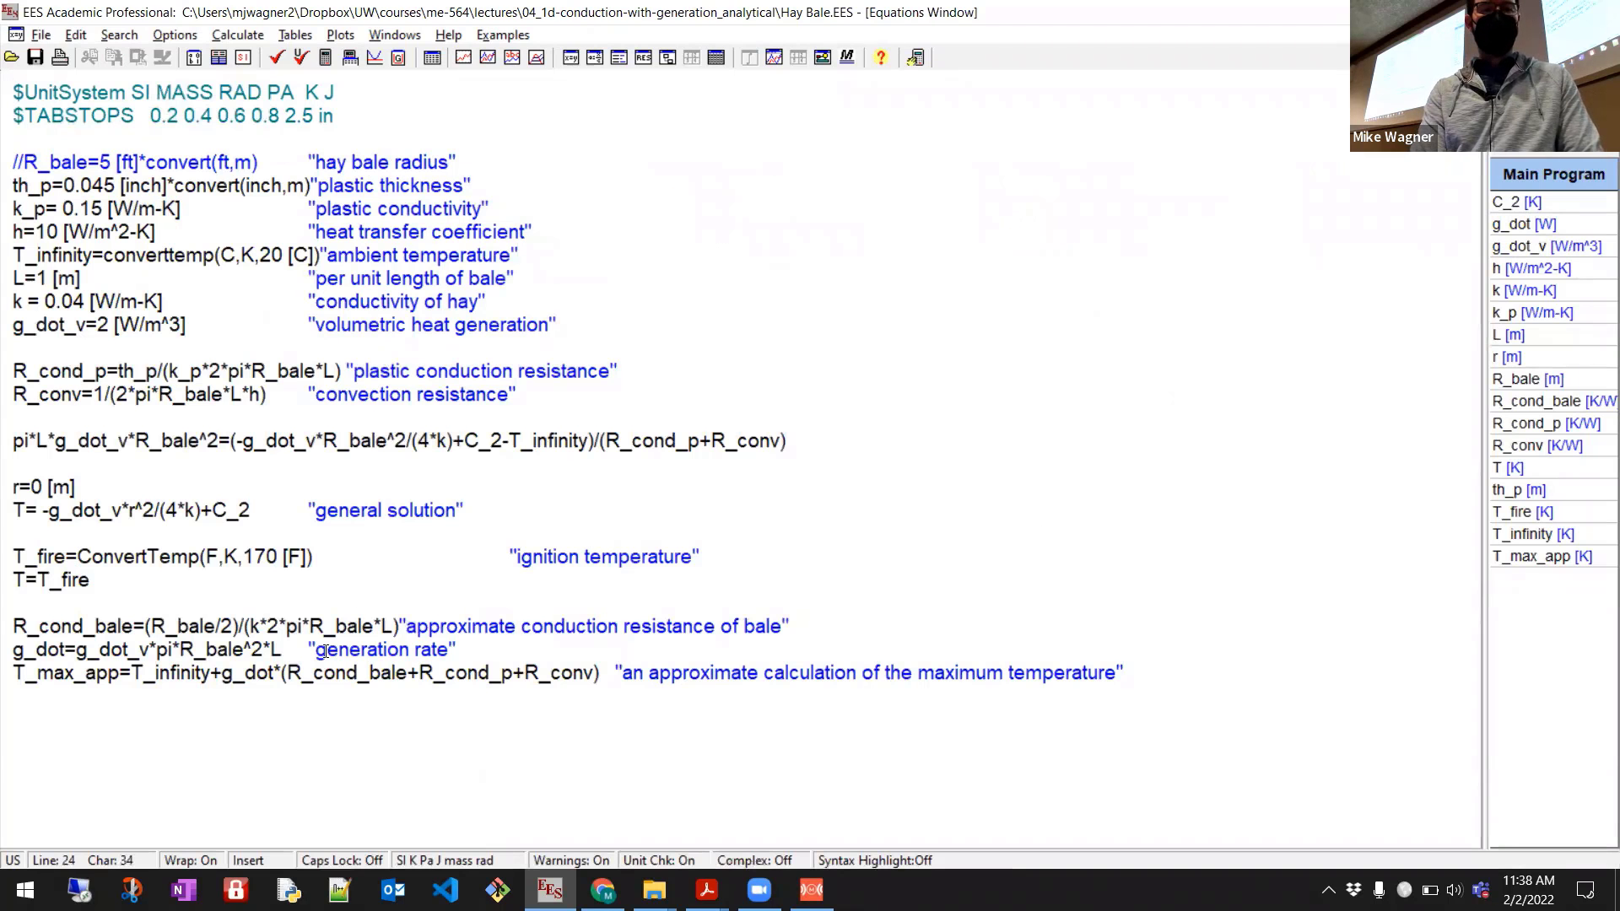
Add // before T=T_fire and r=0 [m], and remove it from R_bale=5 [ft].
{"action": "left_click", "coordinate": [12, 581]}
{"action": "type", "text": "//"}
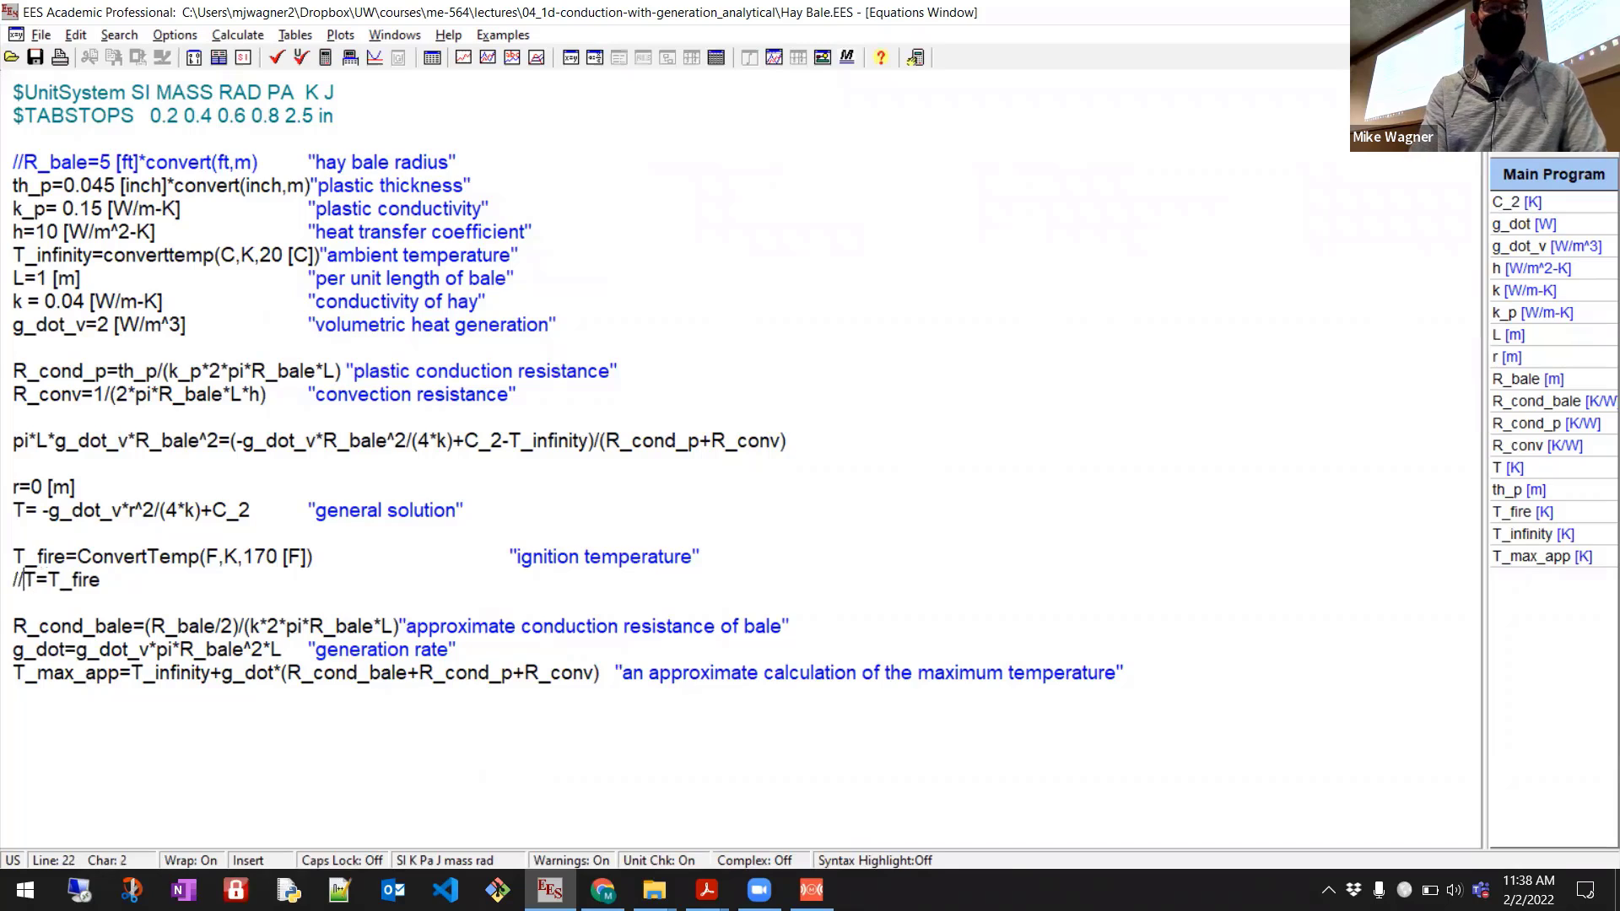
{"action": "left_click", "coordinate": [34, 160]}
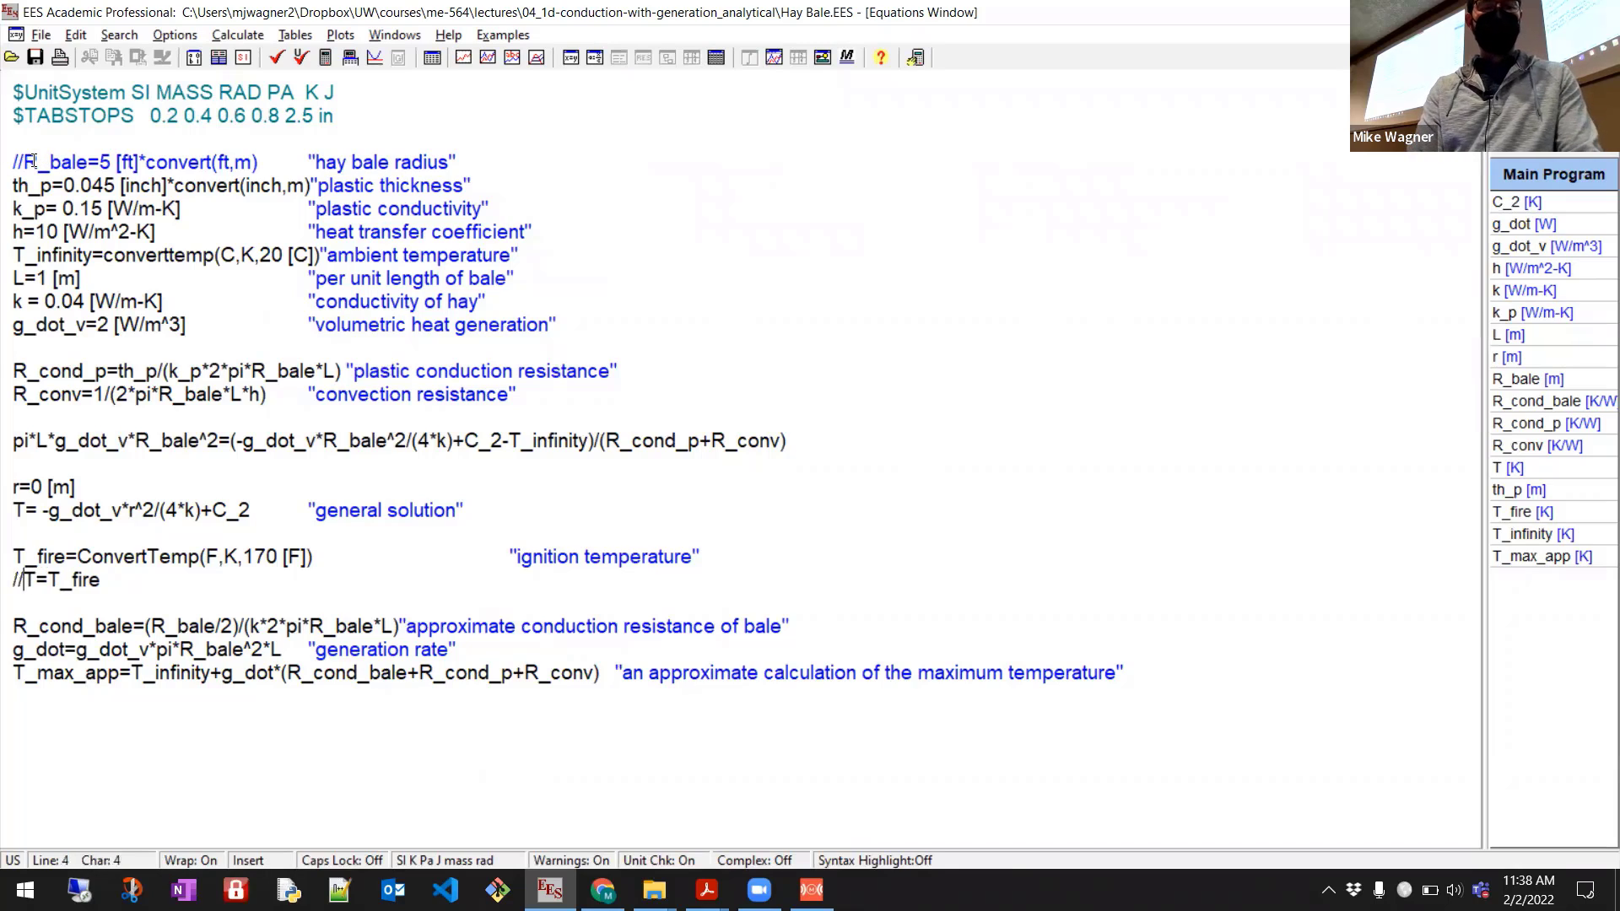
{"action": "left_click", "coordinate": [235, 216]}
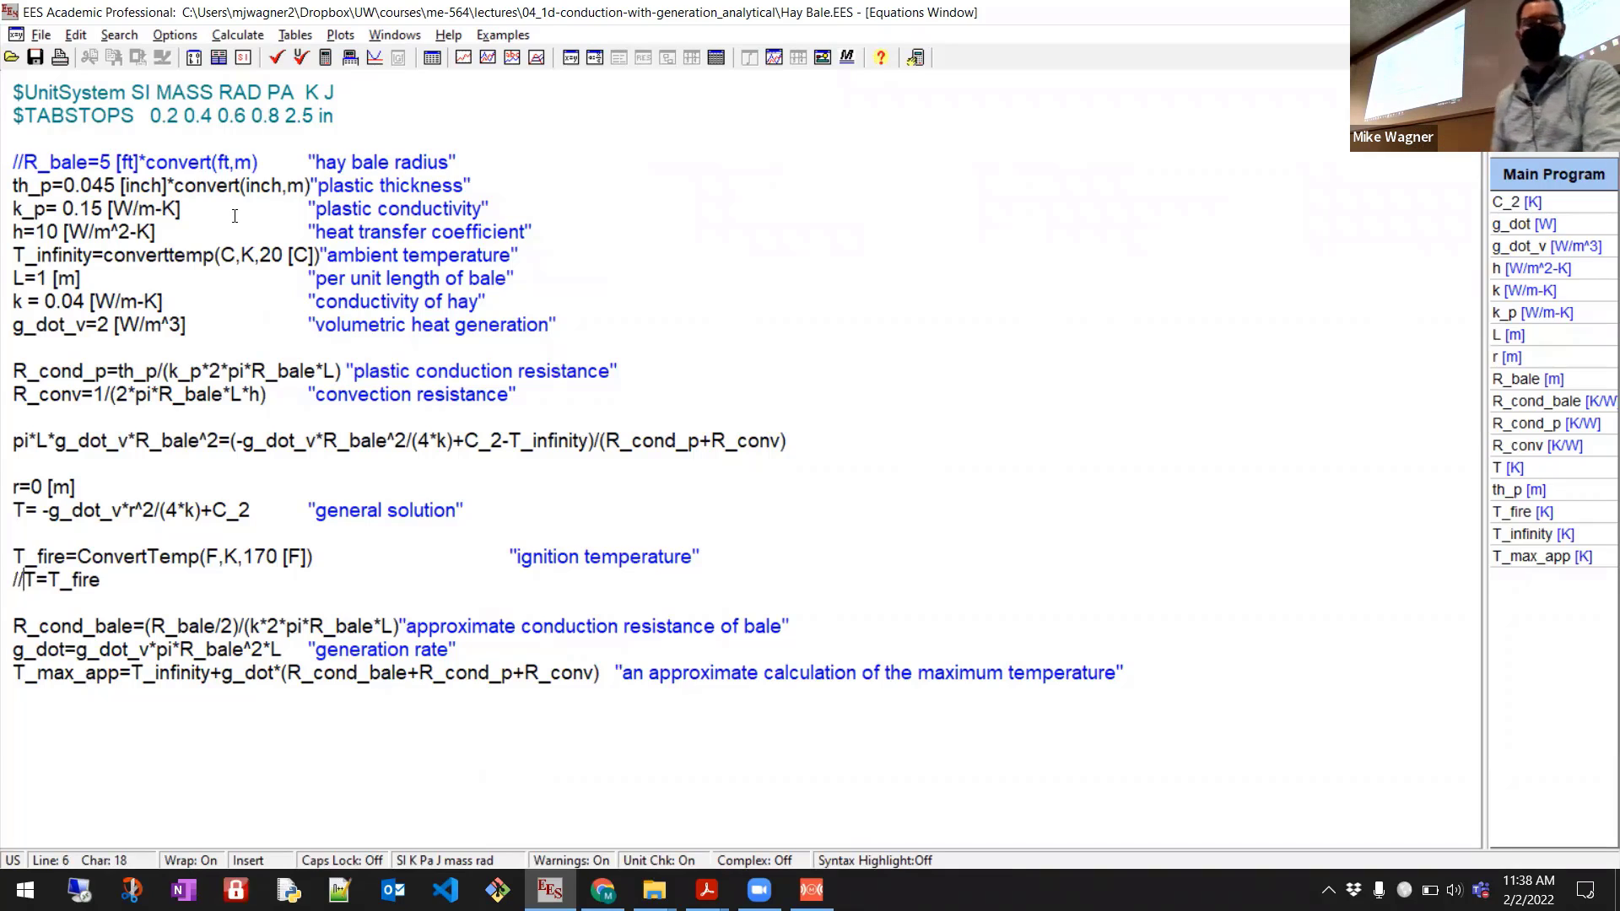
{"action": "left_click", "coordinate": [7, 166]}
{"action": "left_click", "coordinate": [25, 163]}
{"action": "key", "text": "BackSpace"}
{"action": "key", "text": "BackSpace"}
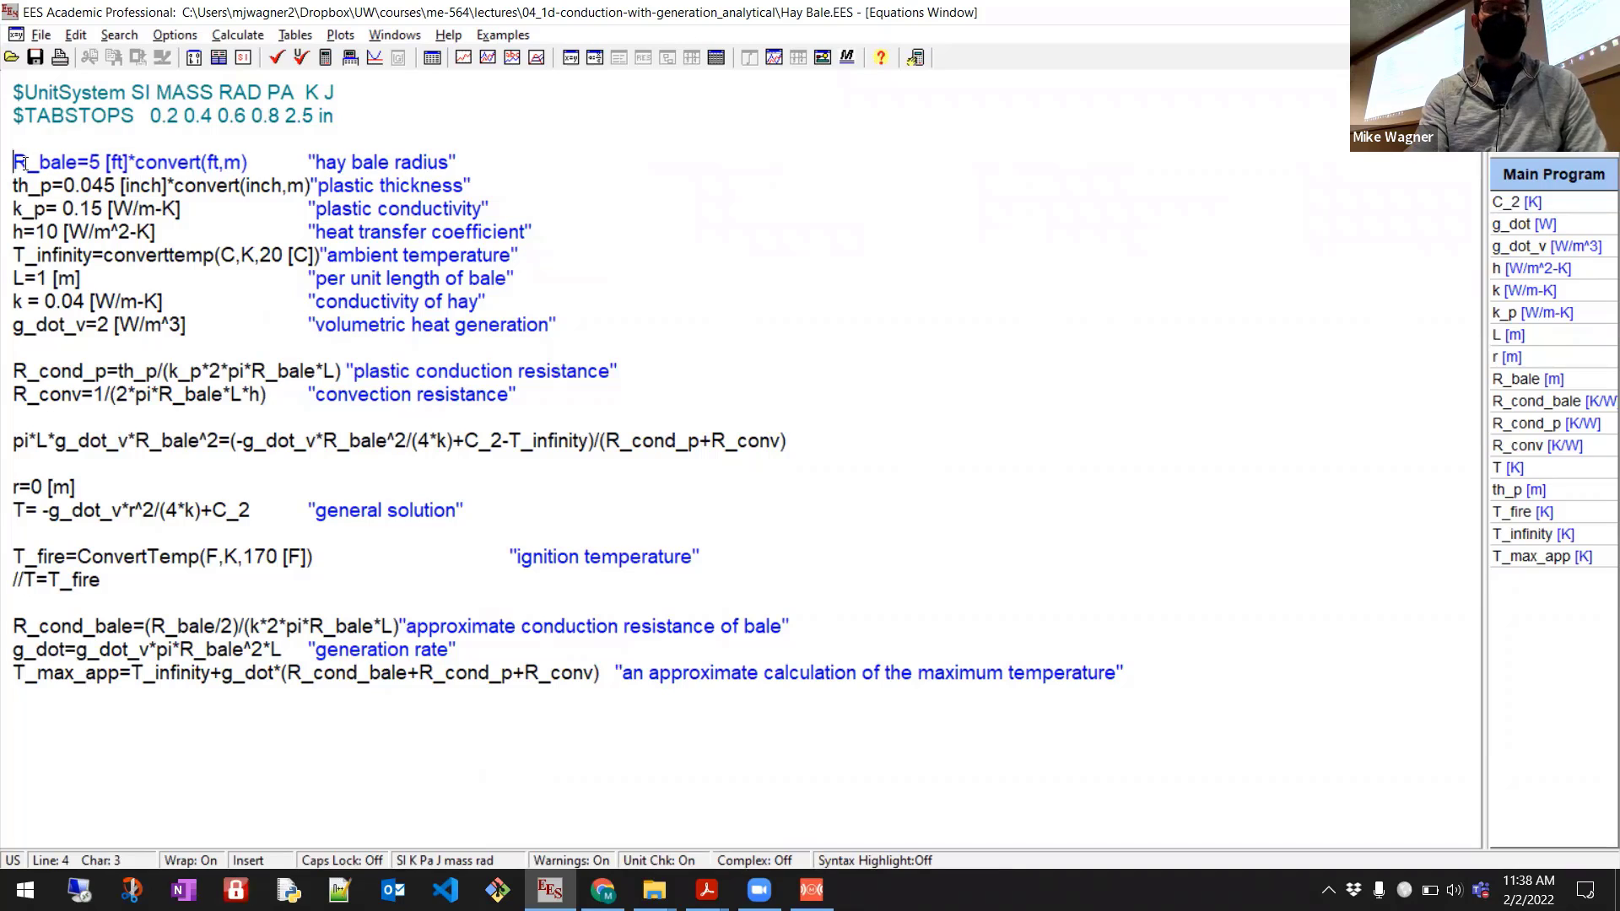
{"action": "left_click", "coordinate": [43, 280]}
{"action": "key", "text": "Down"}
{"action": "key", "text": "Down"}
{"action": "key", "text": "Down"}
{"action": "key", "text": "Down"}
{"action": "key", "text": "Down"}
{"action": "key", "text": "Down"}
{"action": "key", "text": "Down"}
{"action": "key", "text": "Down"}
{"action": "key", "text": "Down"}
{"action": "key", "text": "Down"}
{"action": "key", "text": "Down"}
{"action": "key", "text": "Down"}
{"action": "key", "text": "Down"}
{"action": "key", "text": "Down"}
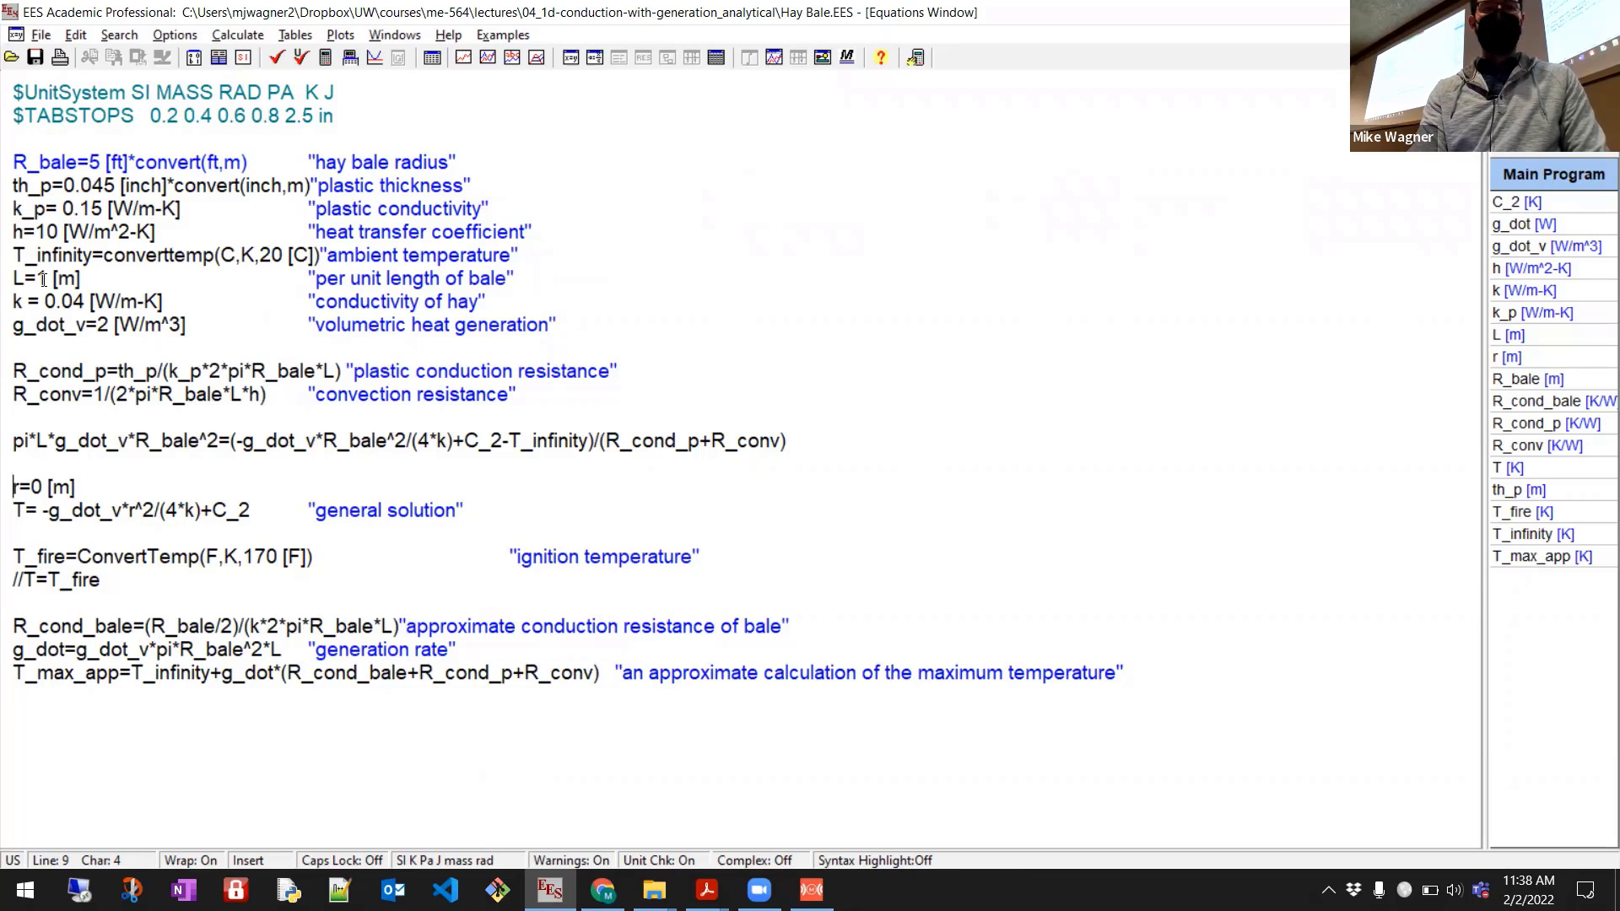
{"action": "type", "text": "//"}
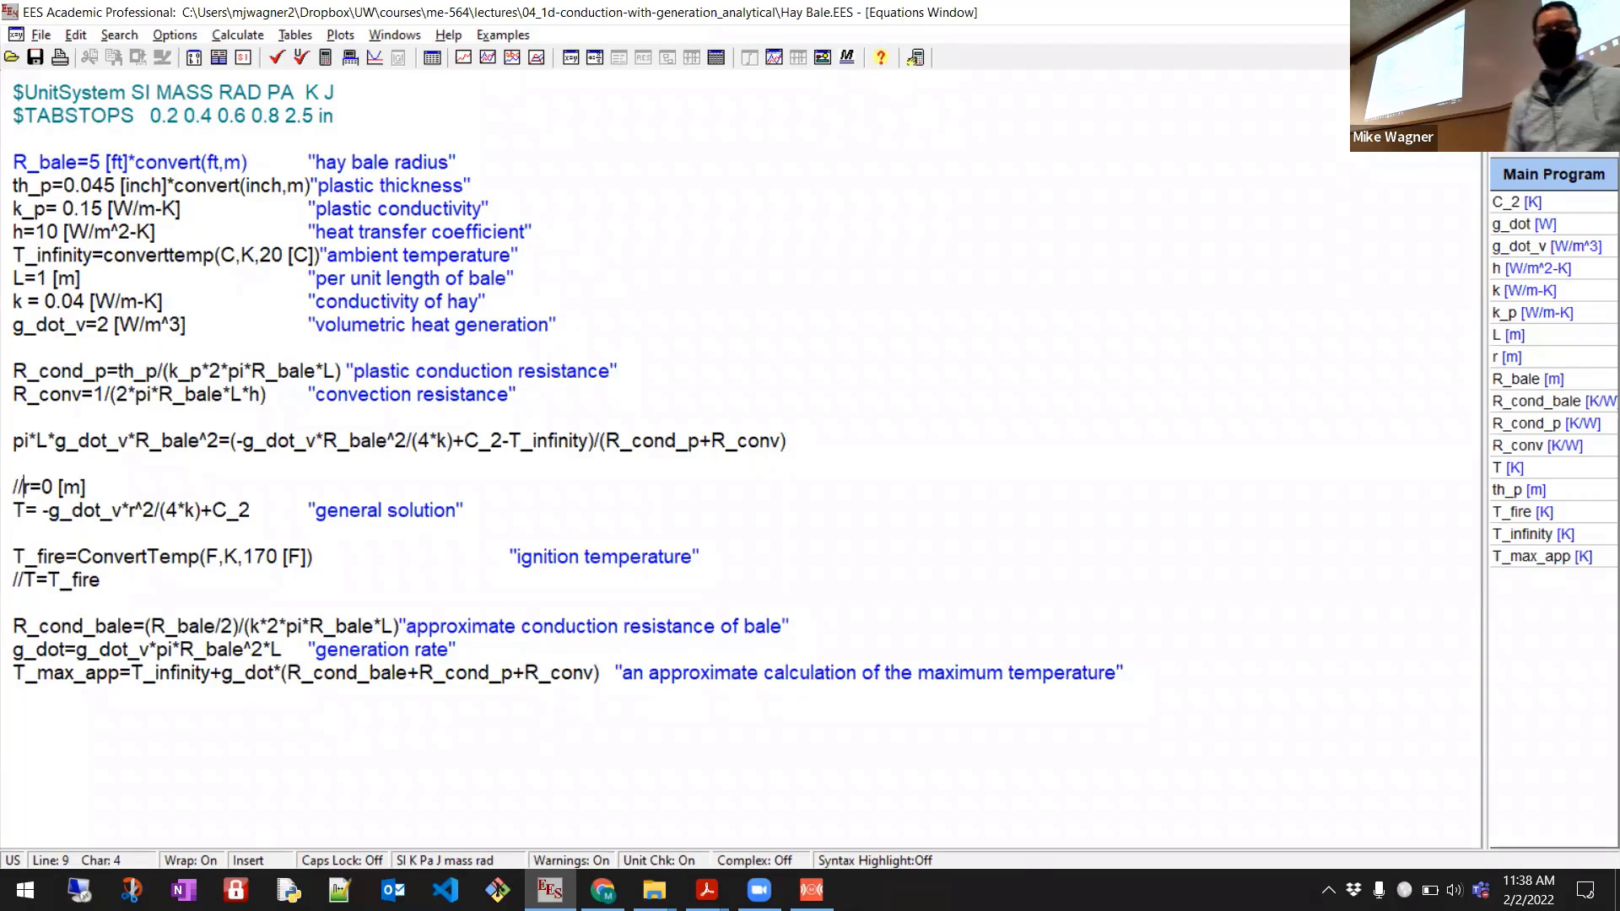
{"action": "key", "text": "ctrl+g"}
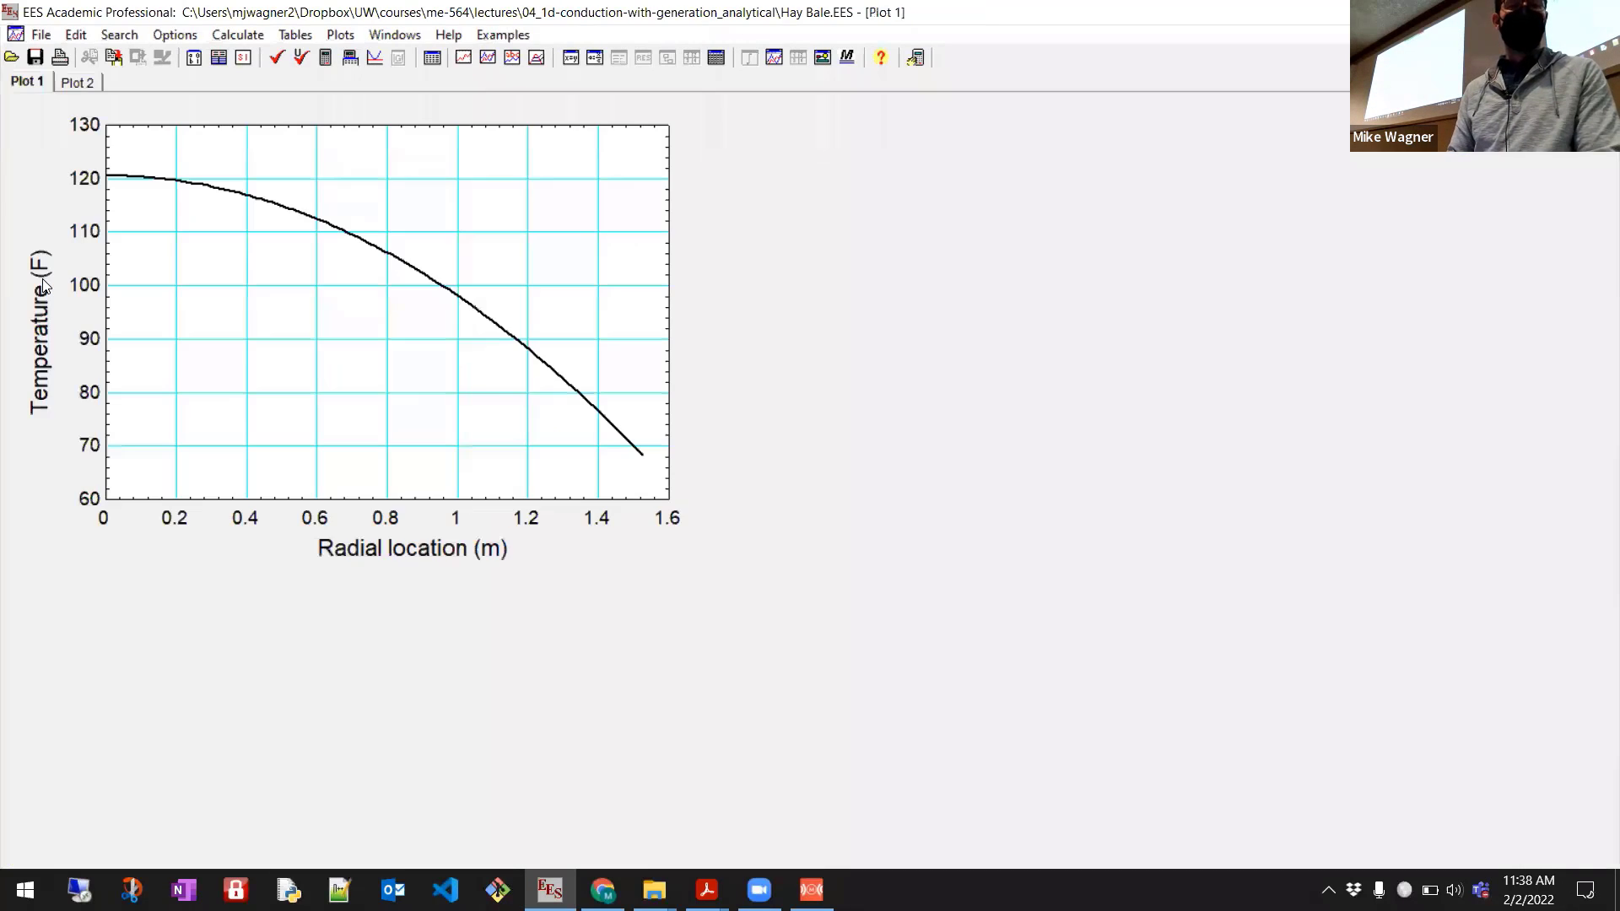
{"action": "key", "text": "ctrl+t"}
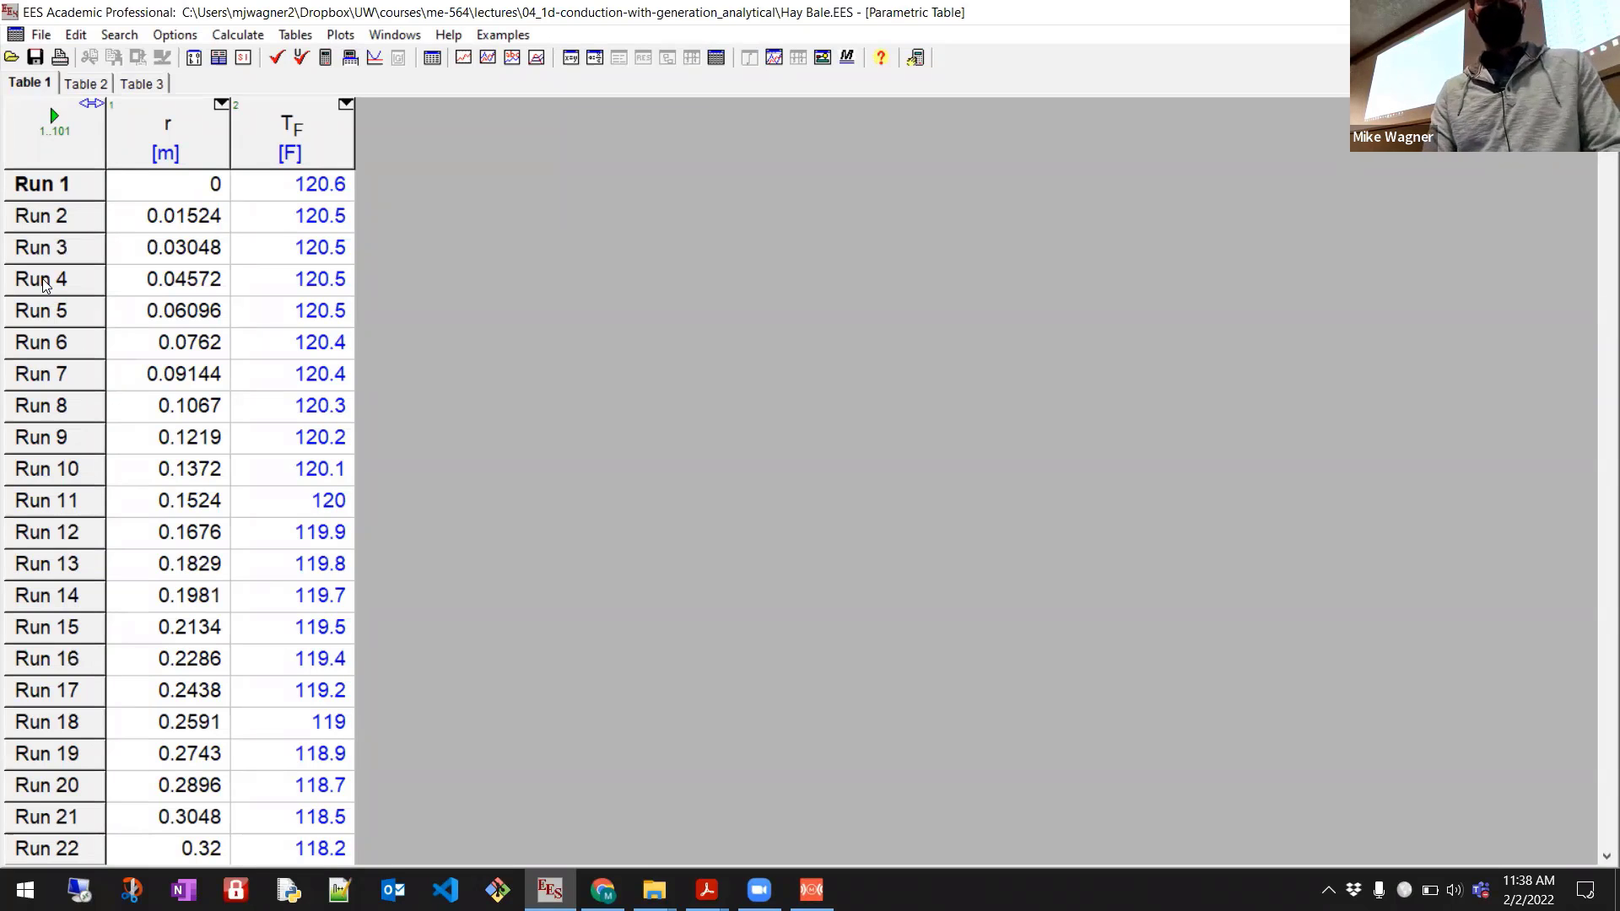
{"action": "key", "text": "ctrl+g"}
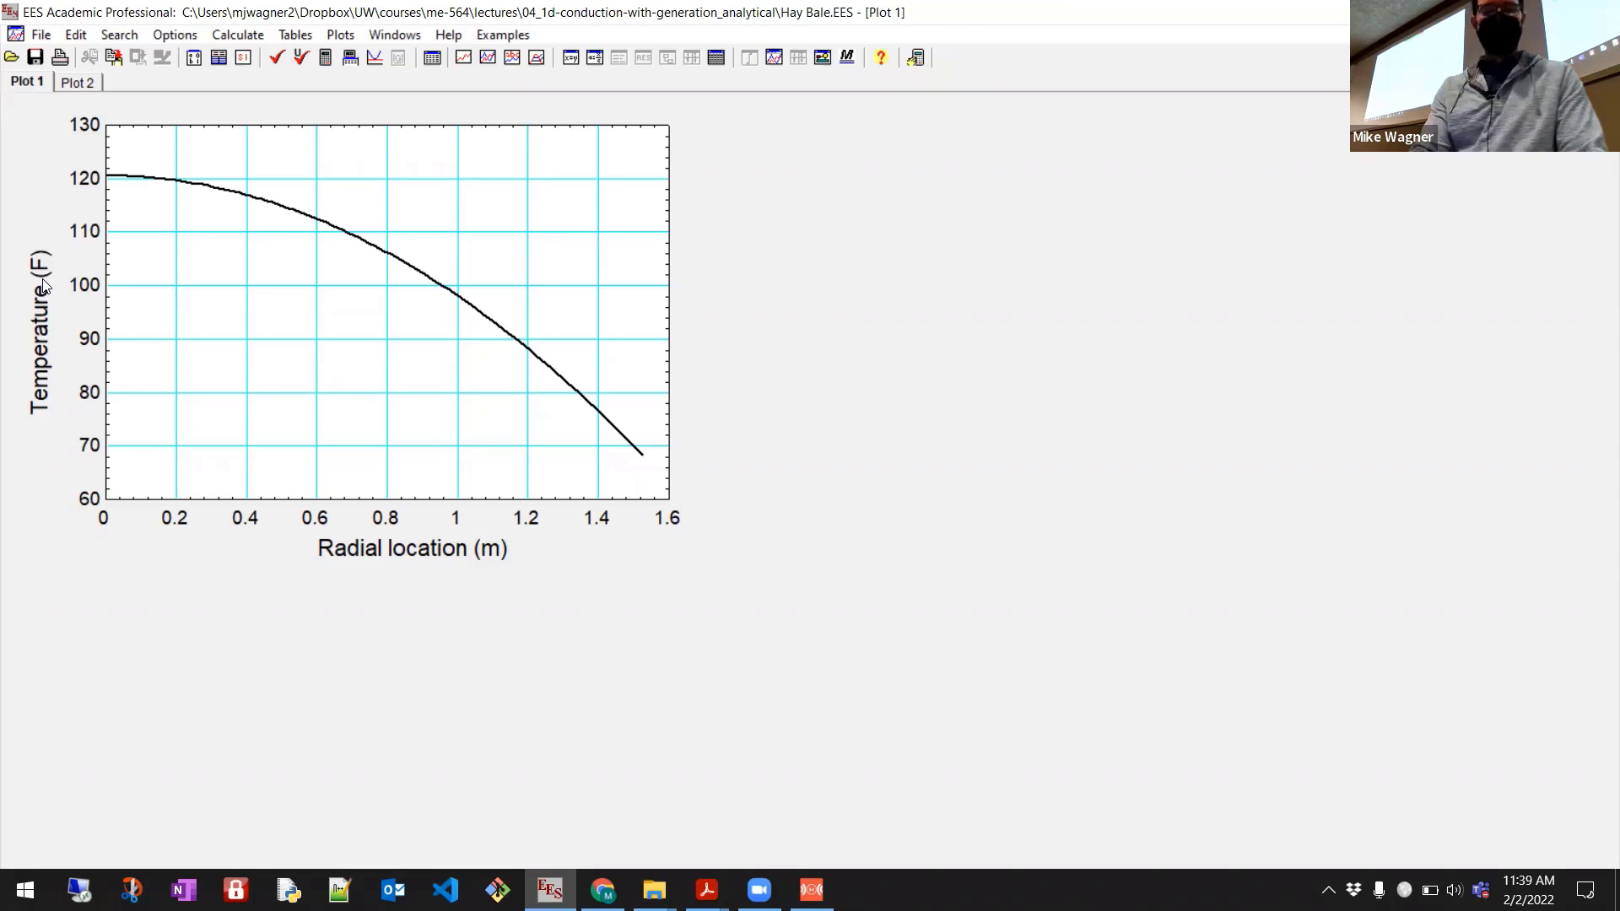
Review the R_cond_bale and T_max_app equations, then go to the mirrored iPad notes.
{"action": "key", "text": "ctrl+e"}
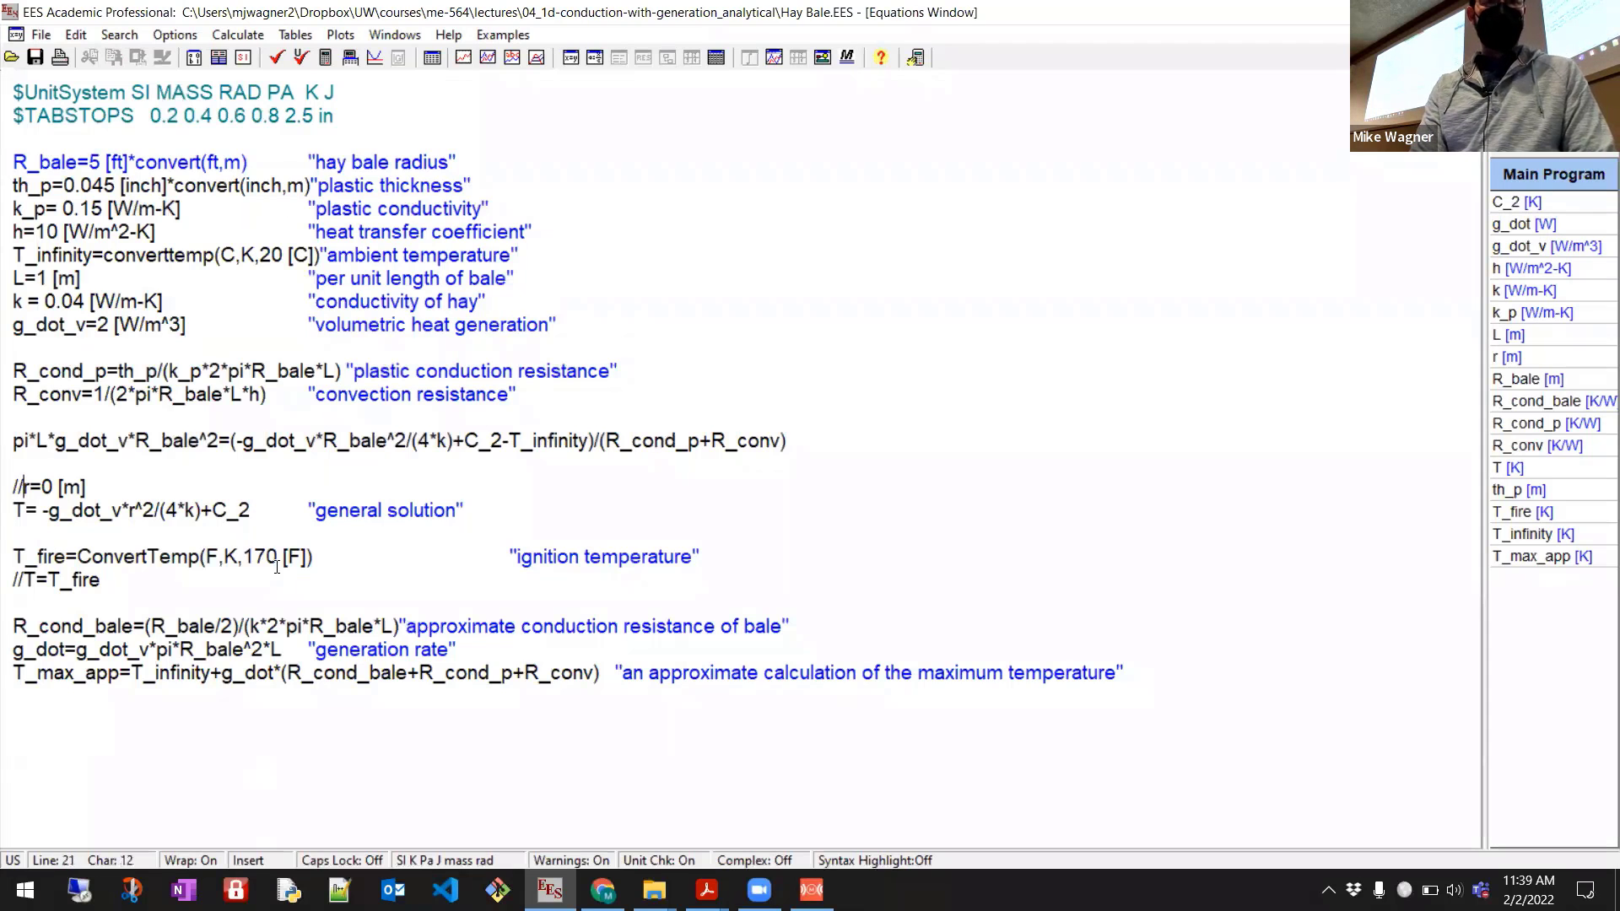
{"action": "left_click", "coordinate": [15, 605]}
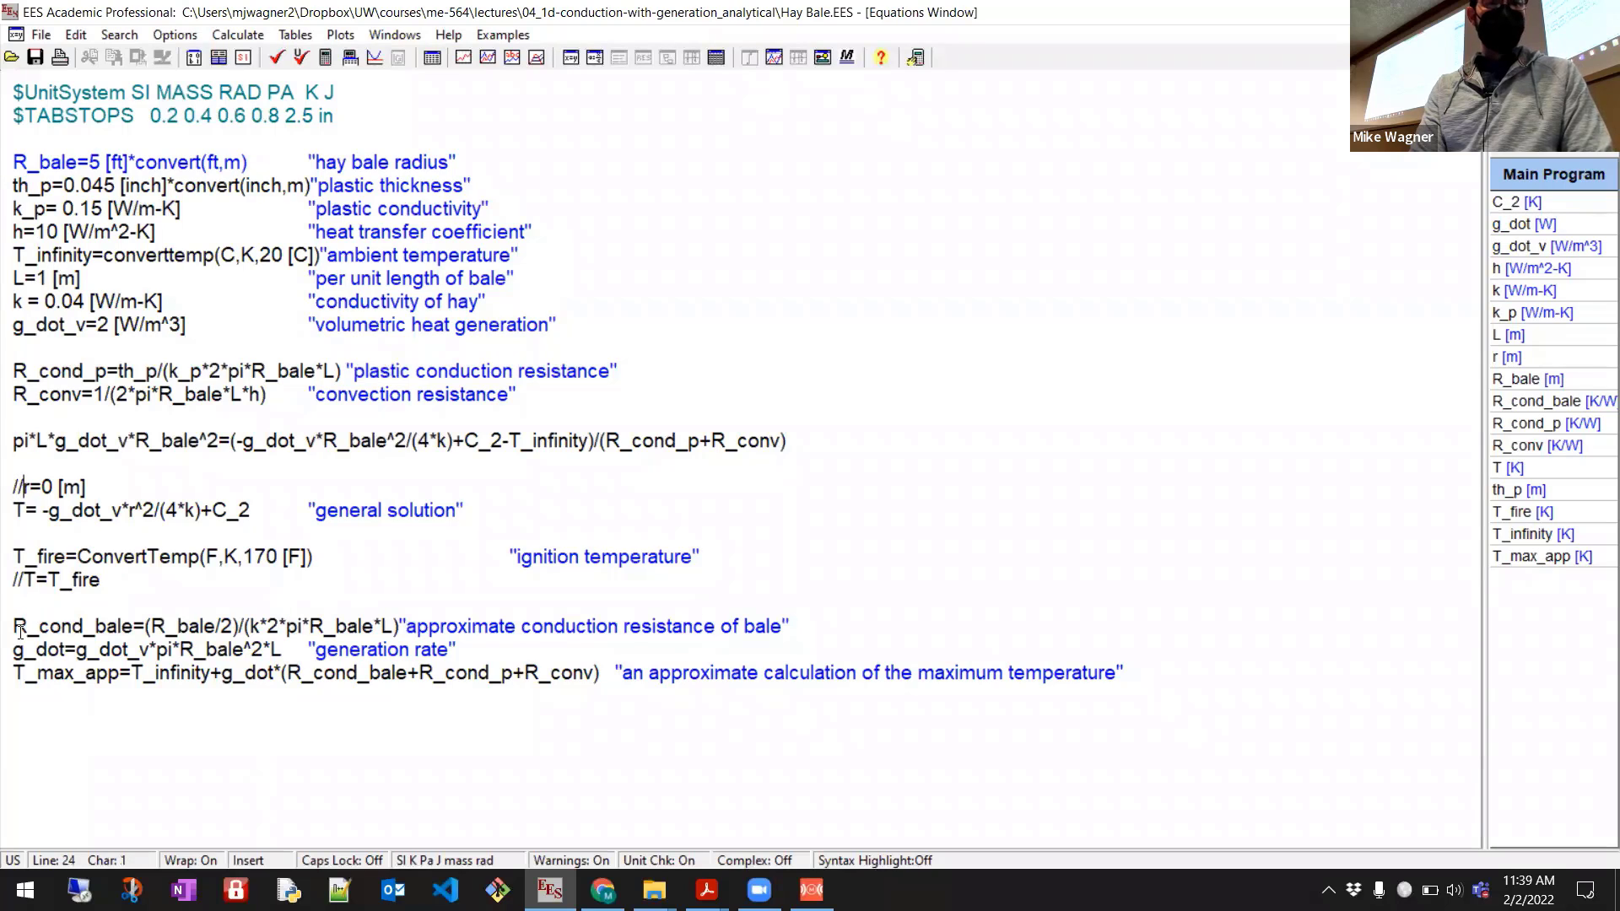
{"action": "left_click", "coordinate": [112, 678]}
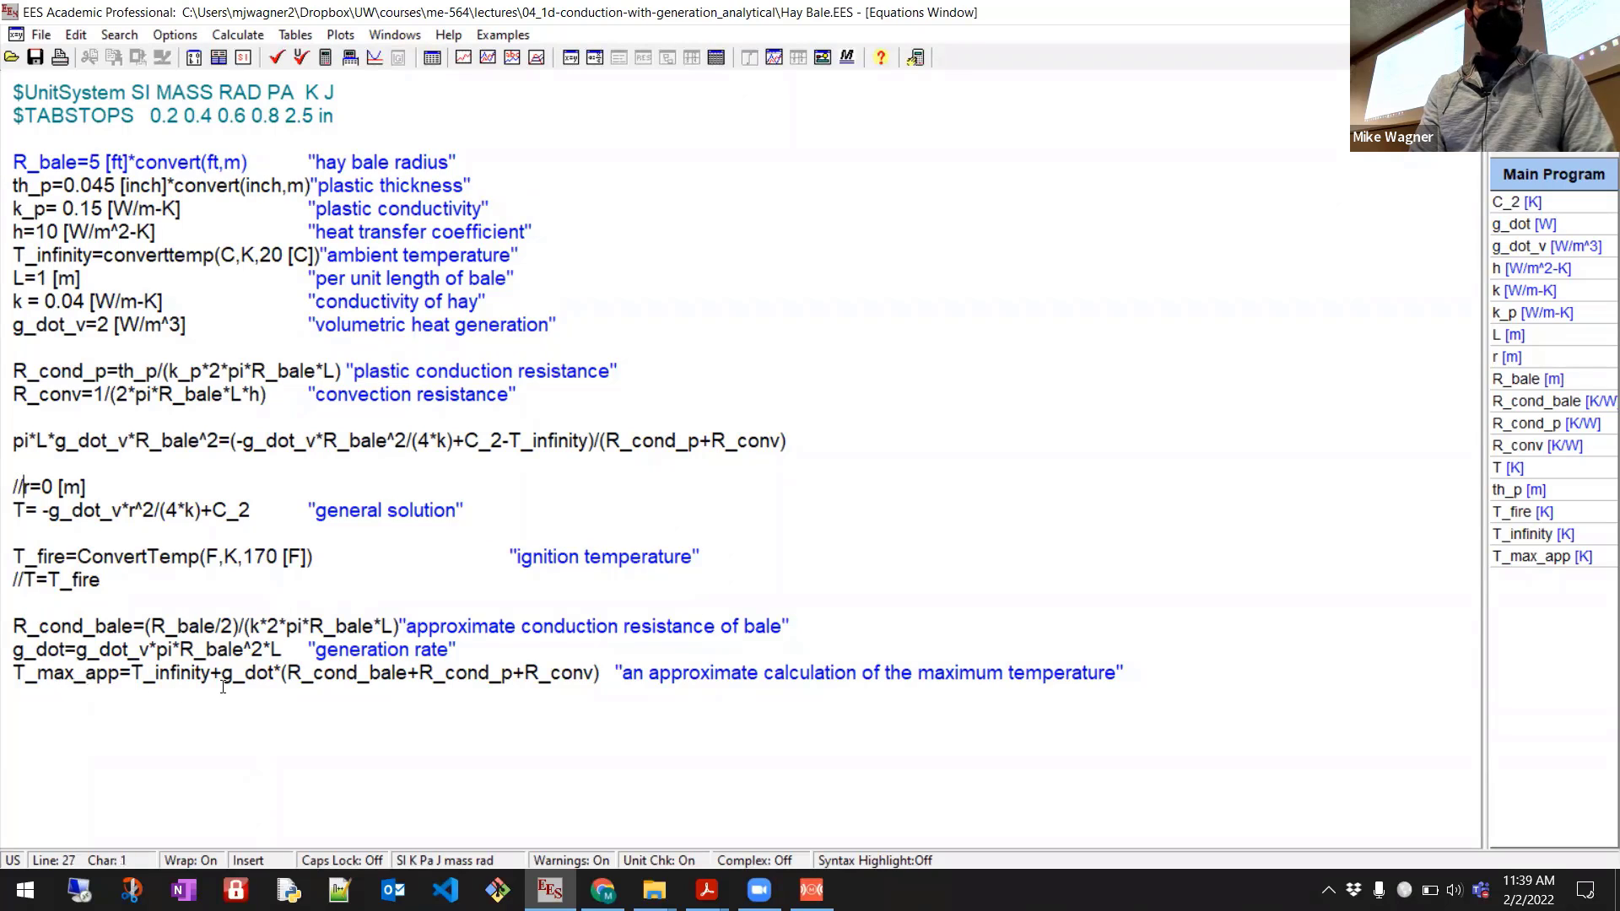
{"action": "left_click", "coordinate": [328, 628]}
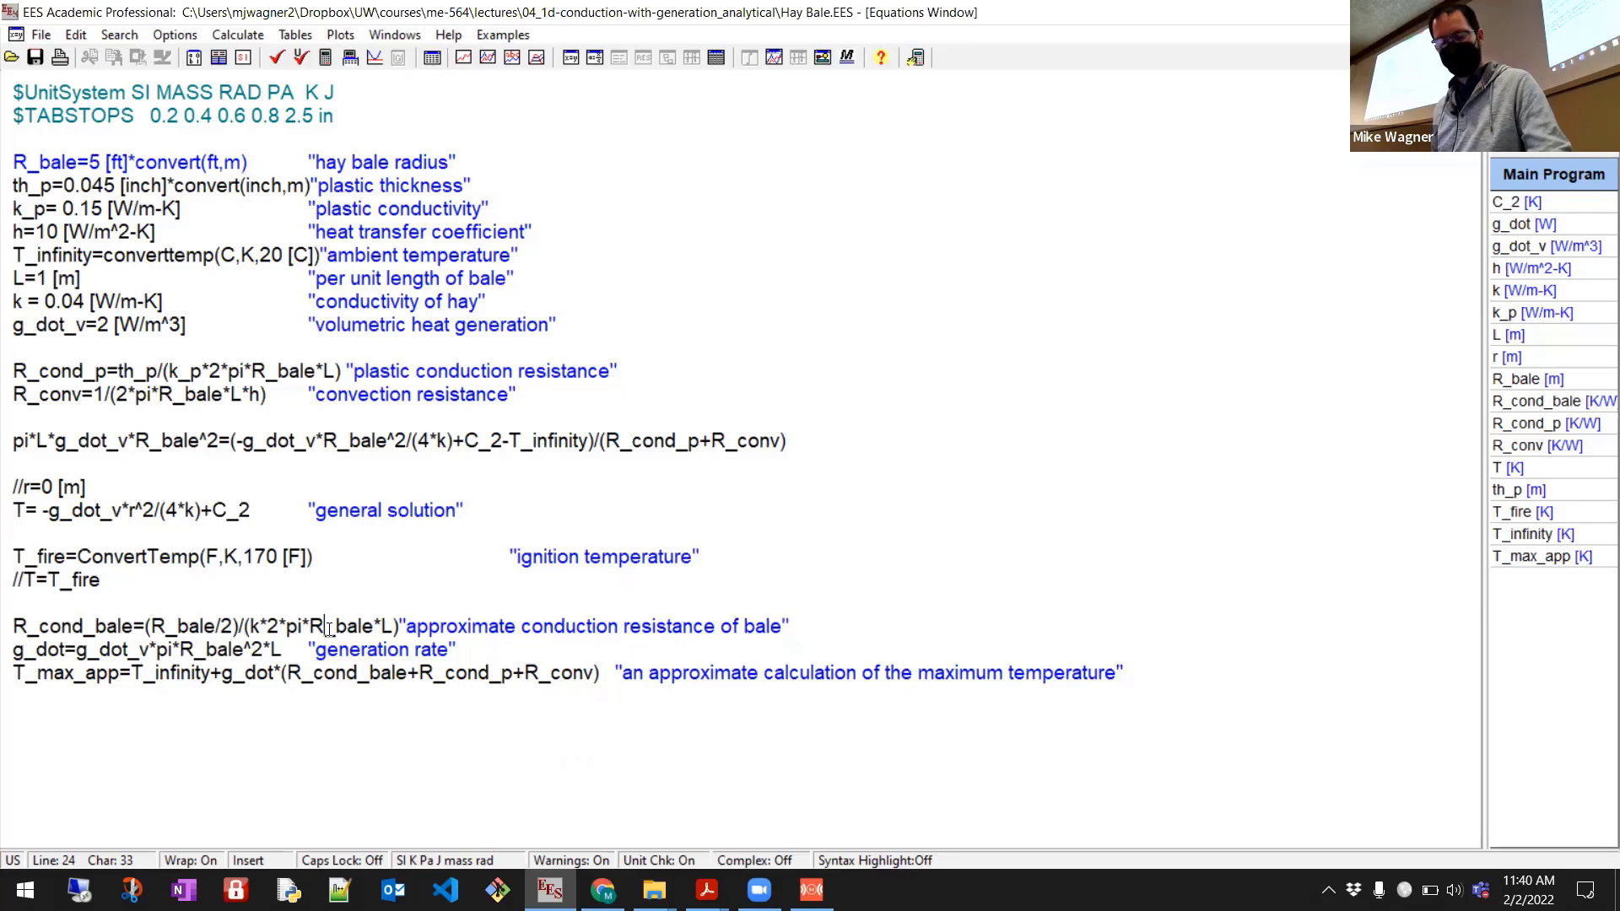
{"action": "key", "text": "alt+Tab"}
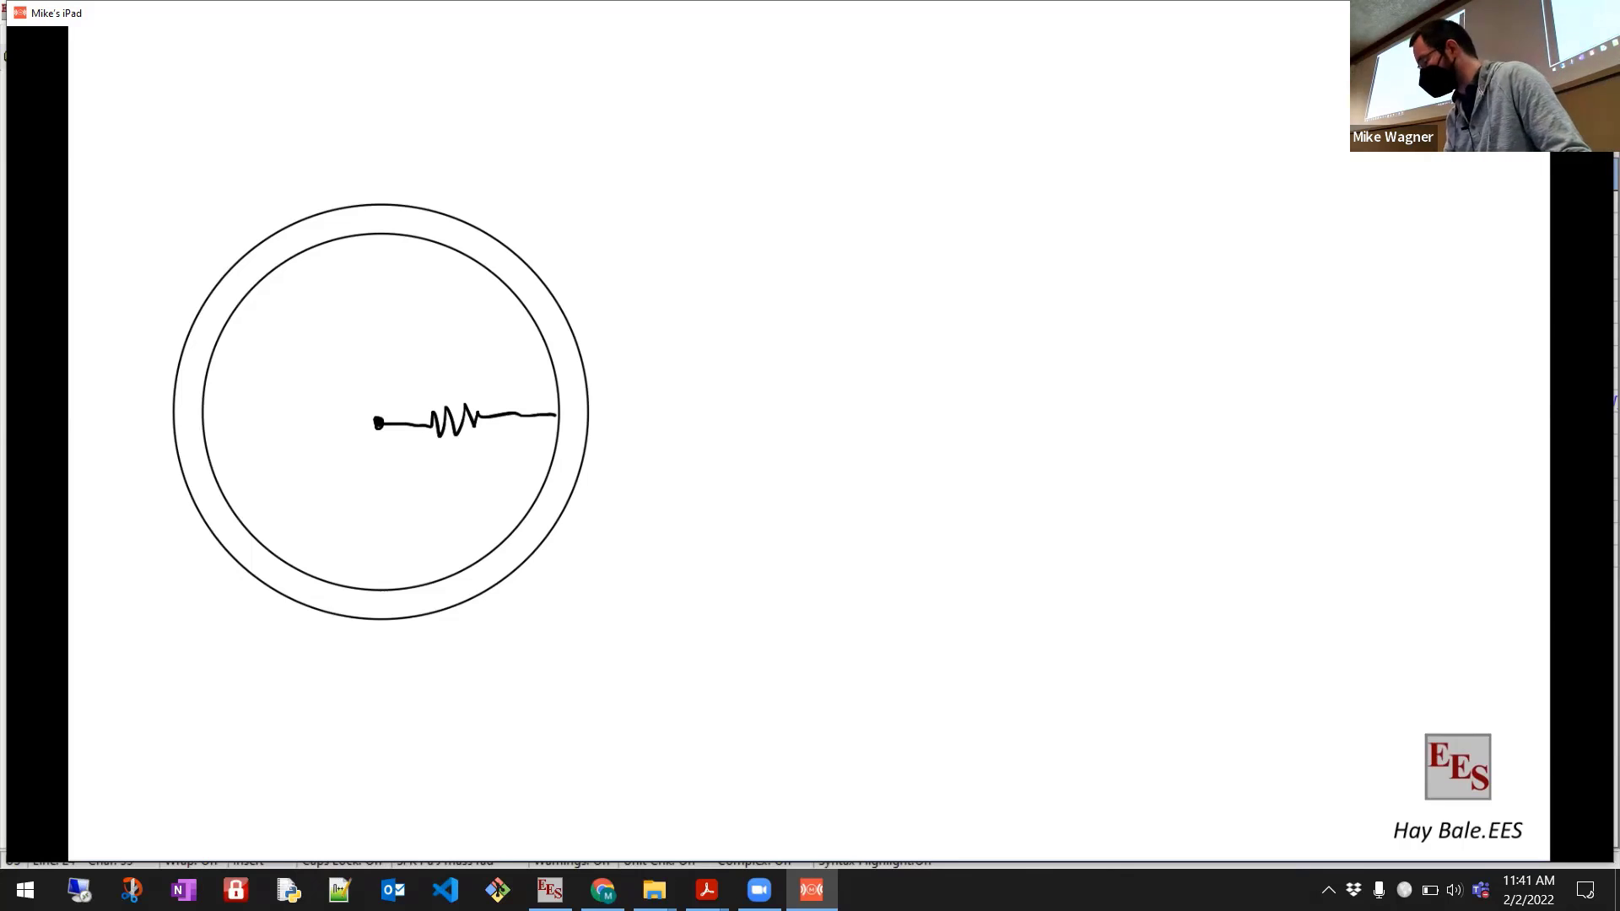
Add a node dot where the resistor meets the bale's inner circle.
{"action": "left_click", "coordinate": [556, 414]}
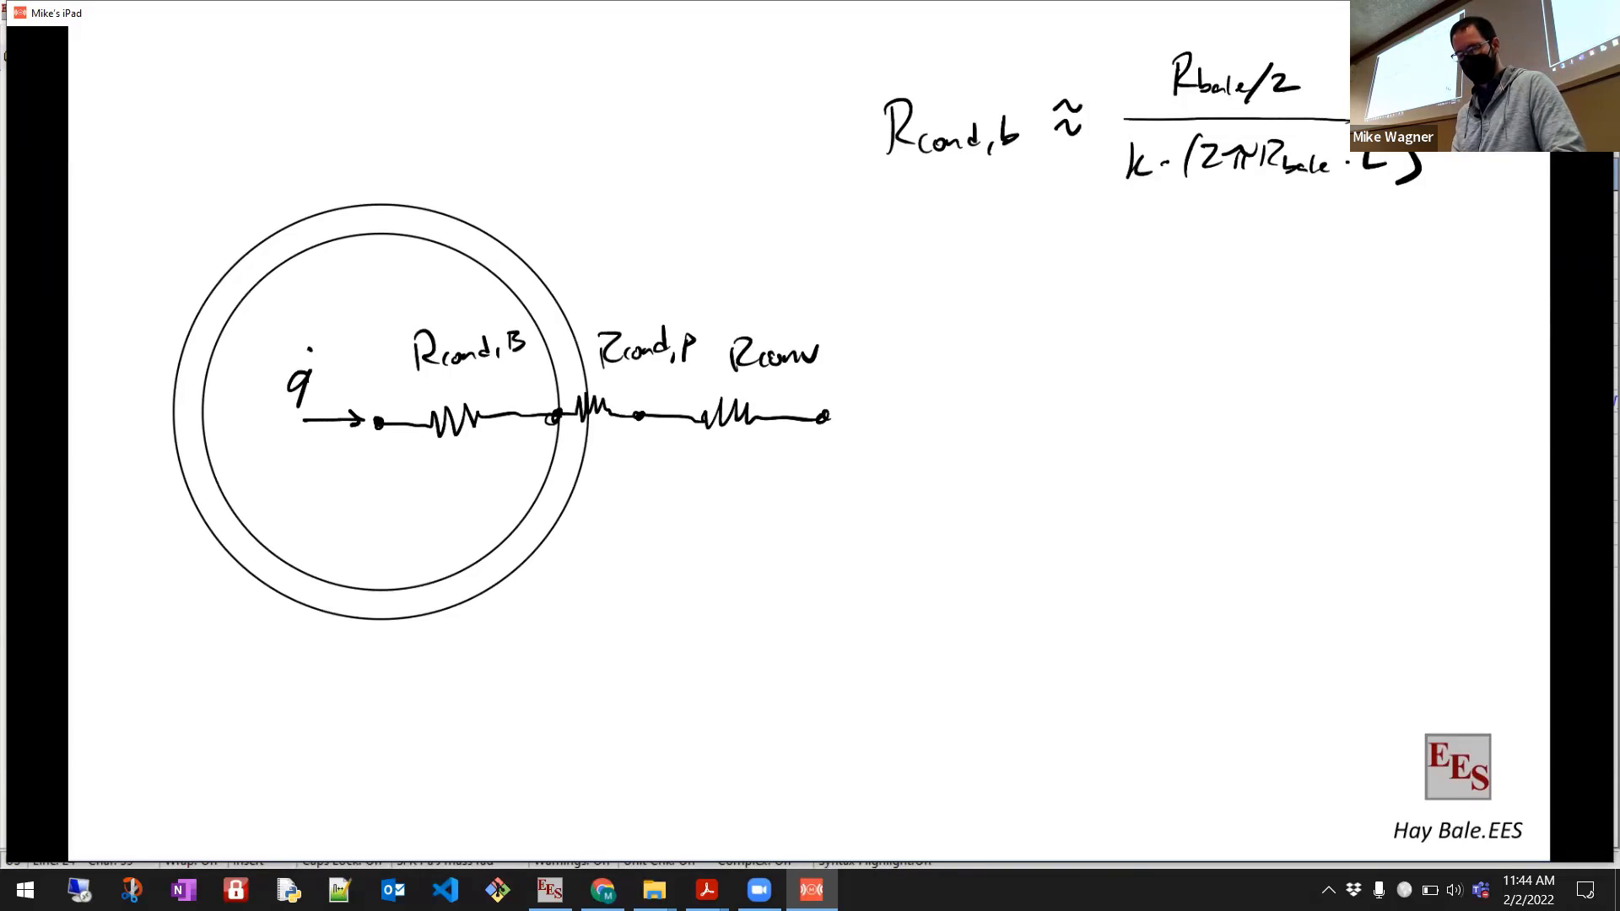
Write 14.6 W under the heat-flow arrow and start the red value under Rcond,B.
{"action": "mouse_move", "coordinate": [272, 452]}
{"action": "left_mouse_down"}
{"action": "mouse_move", "coordinate": [267, 476]}
{"action": "mouse_move", "coordinate": [313, 466]}
{"action": "left_mouse_up"}
{"action": "left_click", "coordinate": [300, 473]}
{"action": "left_click_drag", "start_coordinate": [328, 453], "coordinate": [351, 450]}
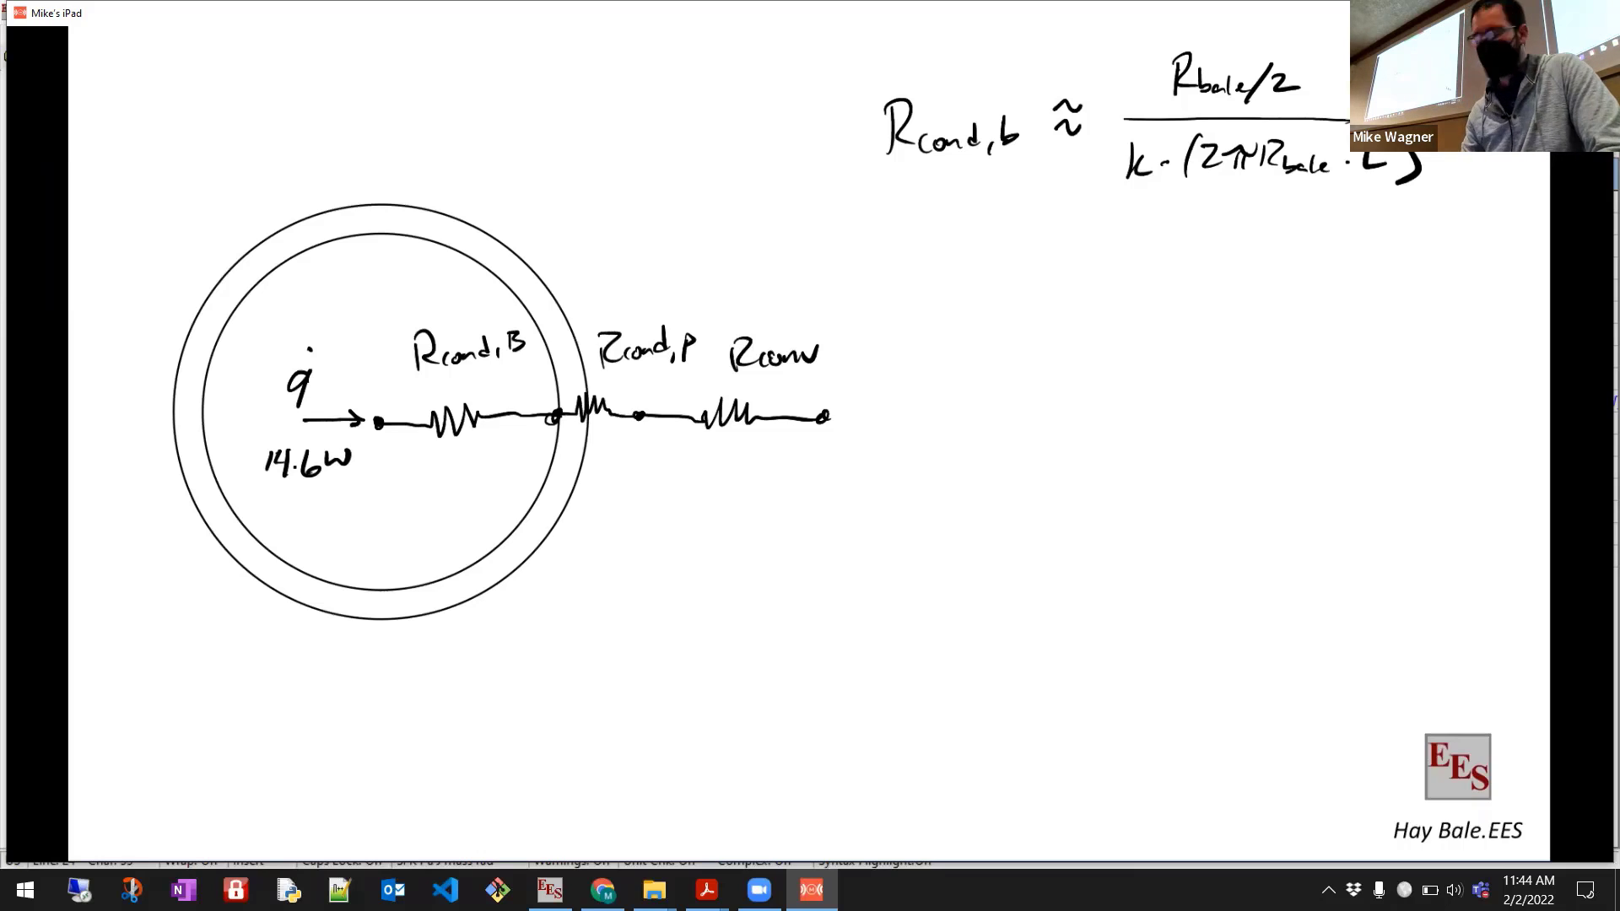
{"action": "mouse_move", "coordinate": [417, 470]}
{"action": "left_mouse_down"}
{"action": "mouse_move", "coordinate": [414, 486]}
{"action": "mouse_move", "coordinate": [457, 500]}
{"action": "left_mouse_up"}
Write red values: 1.99 under Rcond,B, 0.0008 k/W under Rcond,P, 0.01 k/W under Rconv.
{"action": "mouse_move", "coordinate": [486, 445]}
{"action": "left_mouse_down"}
{"action": "mouse_move", "coordinate": [484, 469]}
{"action": "mouse_move", "coordinate": [511, 482]}
{"action": "left_mouse_up"}
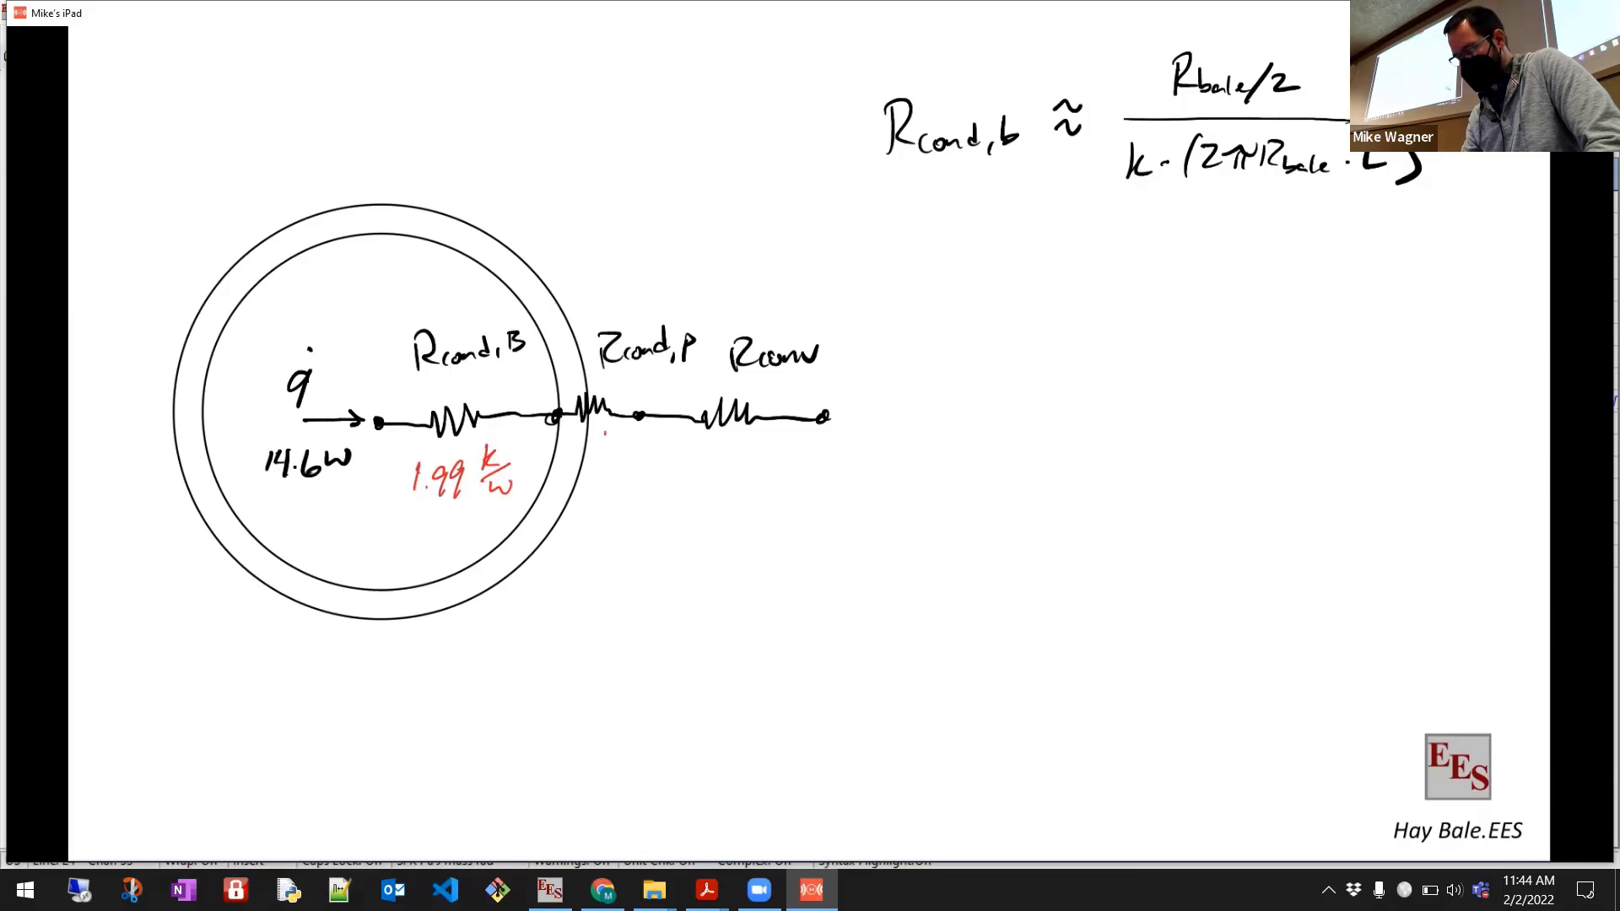
{"action": "left_click_drag", "start_coordinate": [594, 471], "coordinate": [660, 481]}
{"action": "left_click", "coordinate": [605, 483]}
{"action": "left_click_drag", "start_coordinate": [687, 475], "coordinate": [714, 480]}
{"action": "mouse_move", "coordinate": [724, 466]}
{"action": "left_mouse_down"}
{"action": "mouse_move", "coordinate": [707, 494]}
{"action": "mouse_move", "coordinate": [741, 500]}
{"action": "left_mouse_up"}
{"action": "mouse_move", "coordinate": [773, 444]}
{"action": "left_mouse_down"}
{"action": "mouse_move", "coordinate": [841, 480]}
{"action": "mouse_move", "coordinate": [880, 459]}
{"action": "mouse_move", "coordinate": [877, 483]}
{"action": "mouse_move", "coordinate": [906, 466]}
{"action": "left_mouse_up"}
{"action": "left_click", "coordinate": [837, 480]}
{"action": "left_click_drag", "start_coordinate": [920, 454], "coordinate": [902, 486]}
{"action": "left_click_drag", "start_coordinate": [916, 476], "coordinate": [941, 478]}
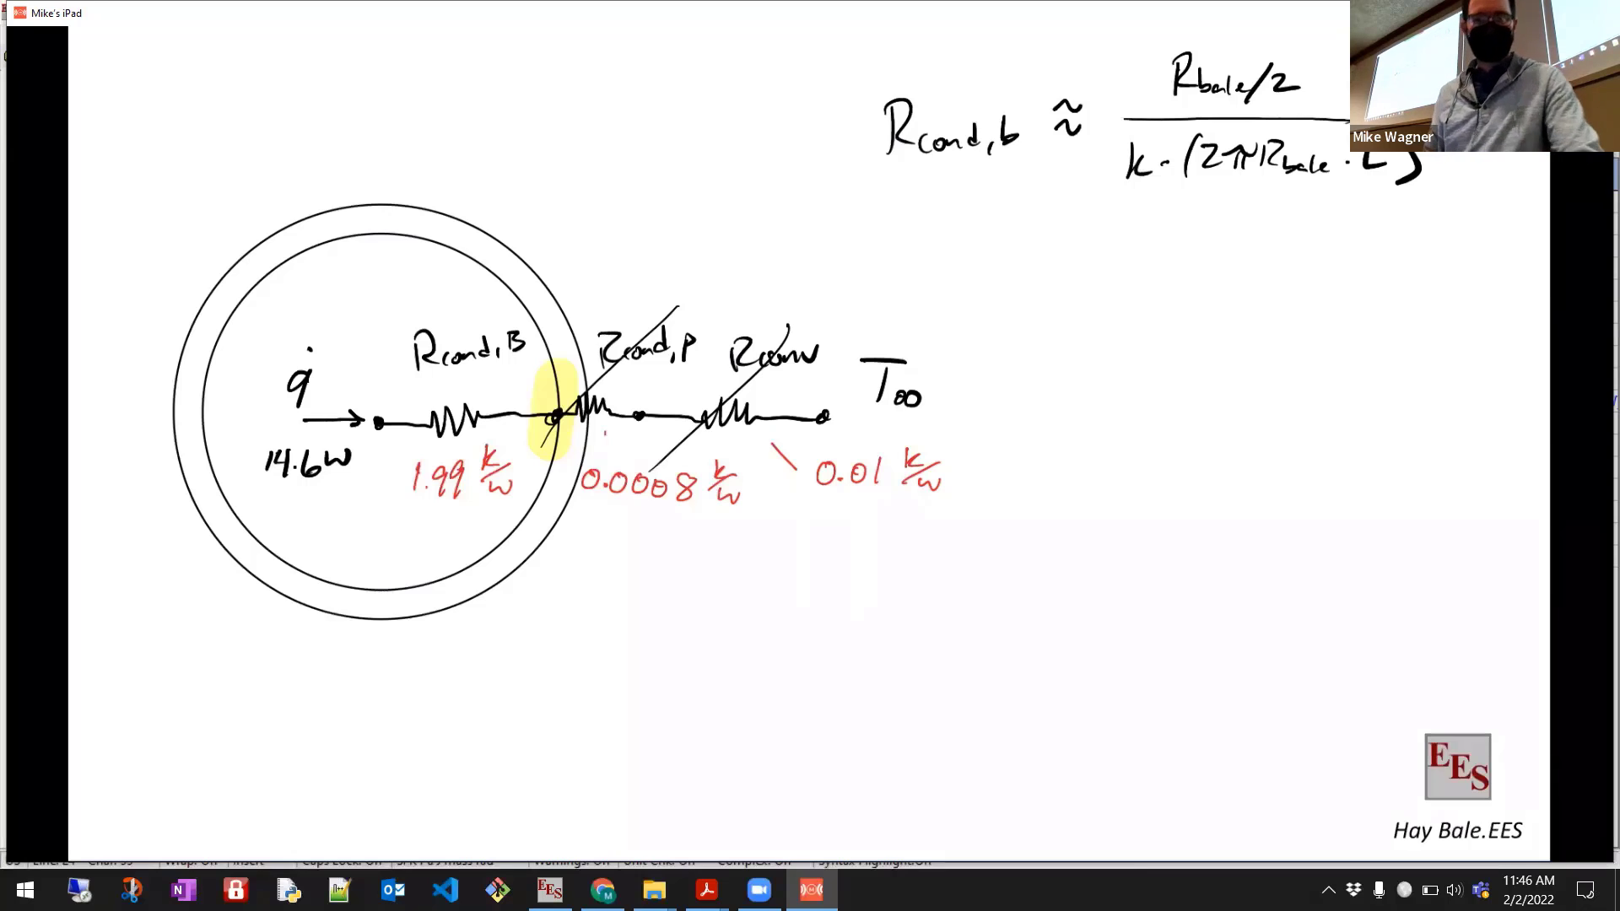
In EES, review the R_cond_bale, g_dot and T_max_app lines, then solve with F2.
{"action": "key", "text": "alt+Tab"}
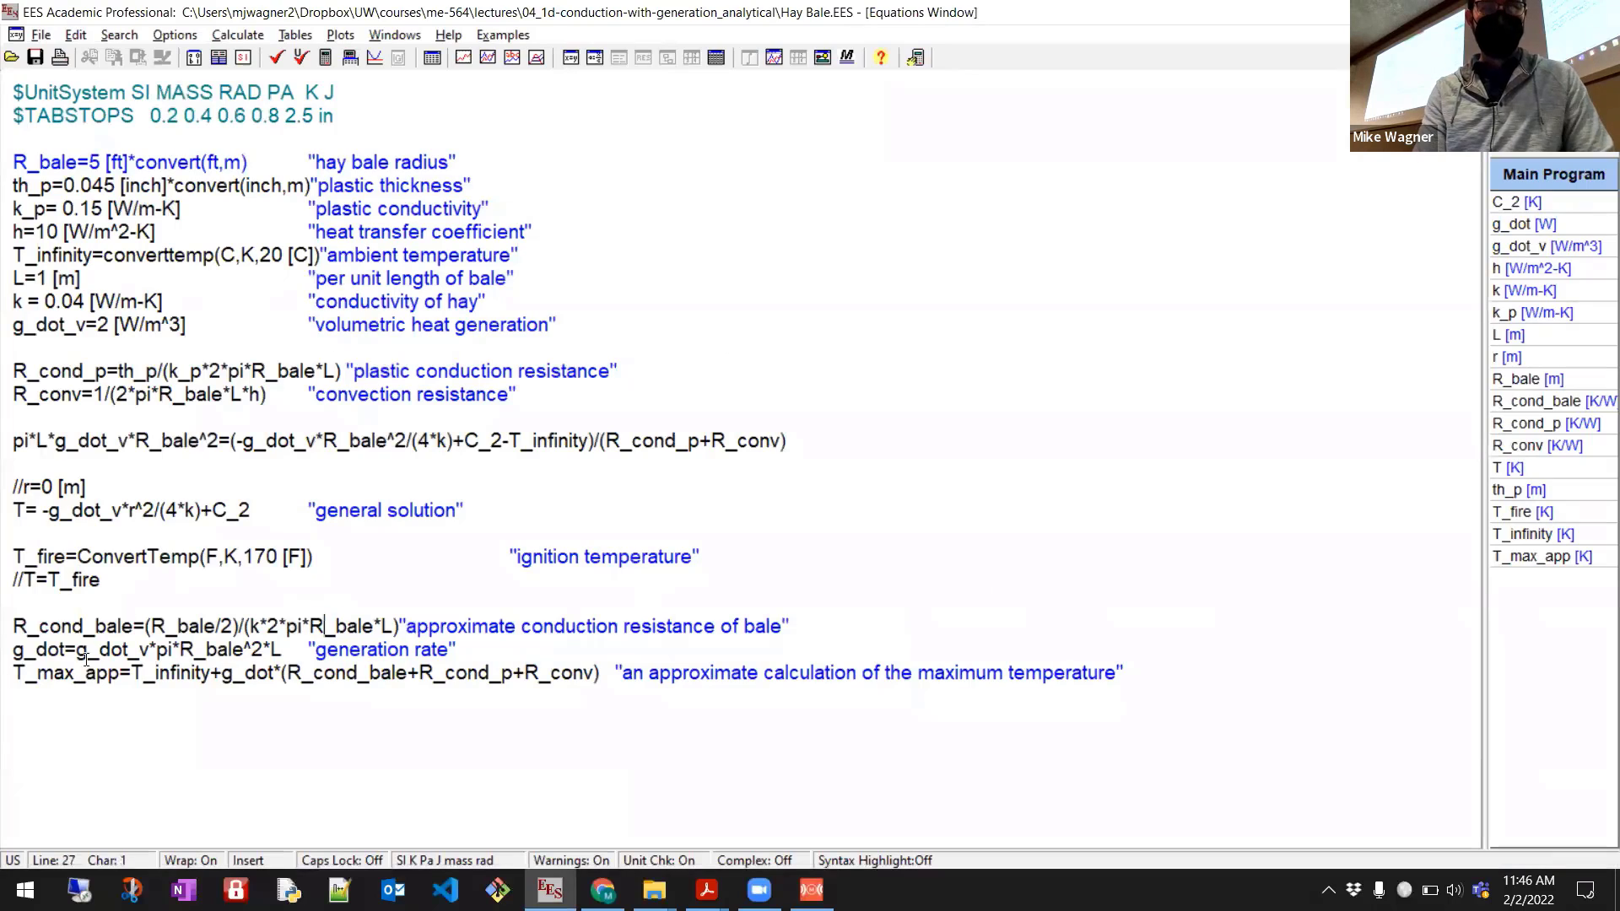
{"action": "left_click_drag", "start_coordinate": [13, 626], "coordinate": [18, 648]}
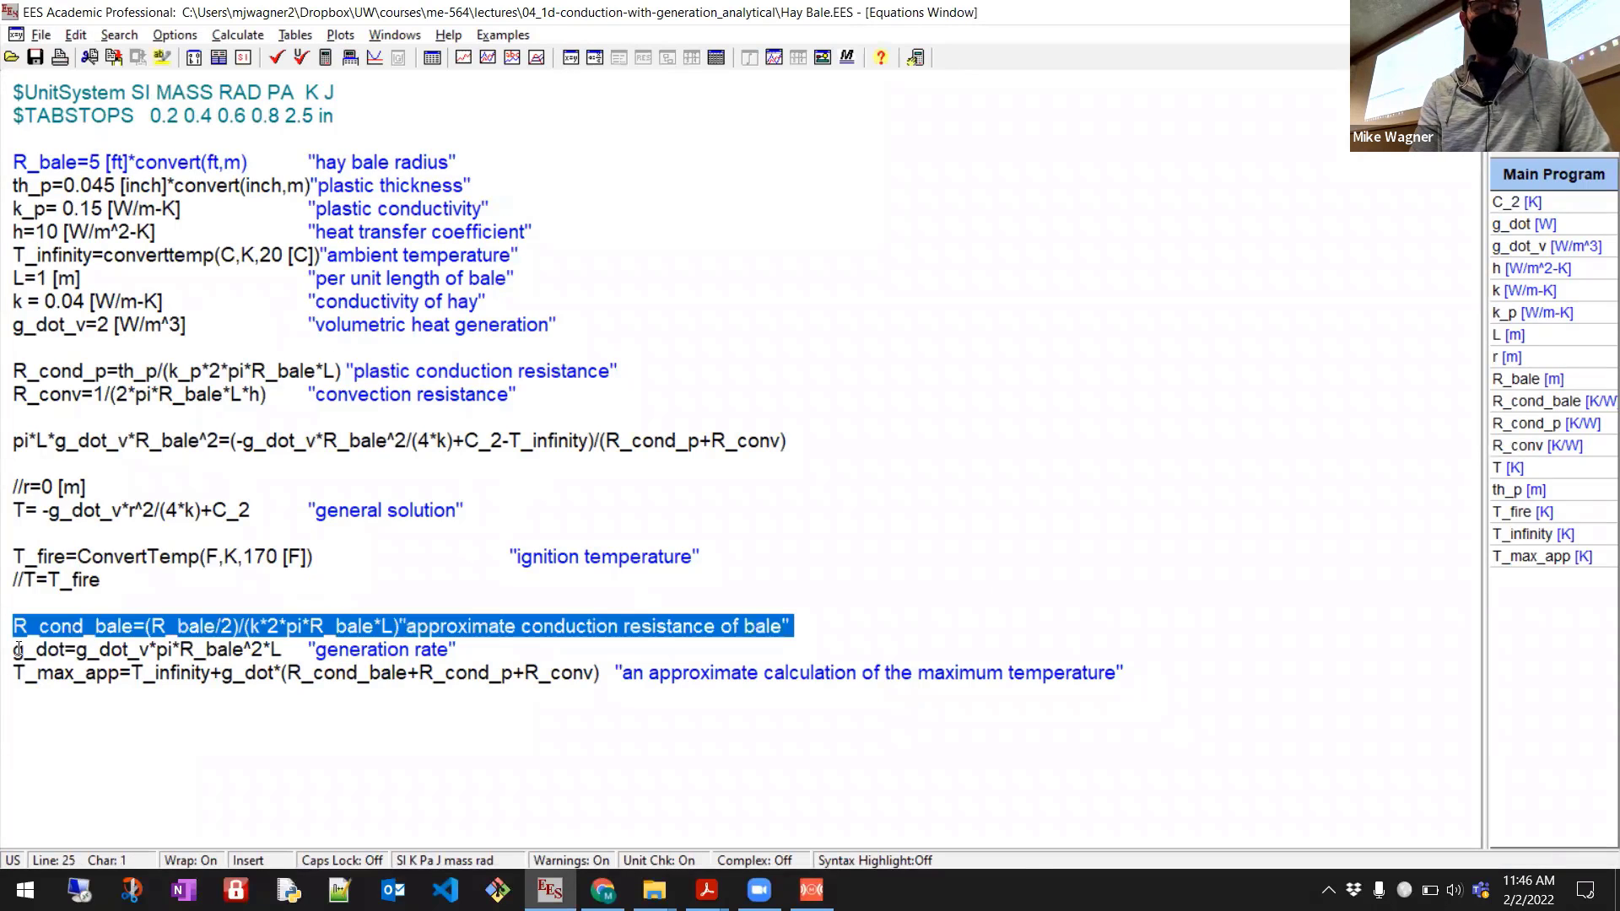
{"action": "left_click", "coordinate": [18, 650]}
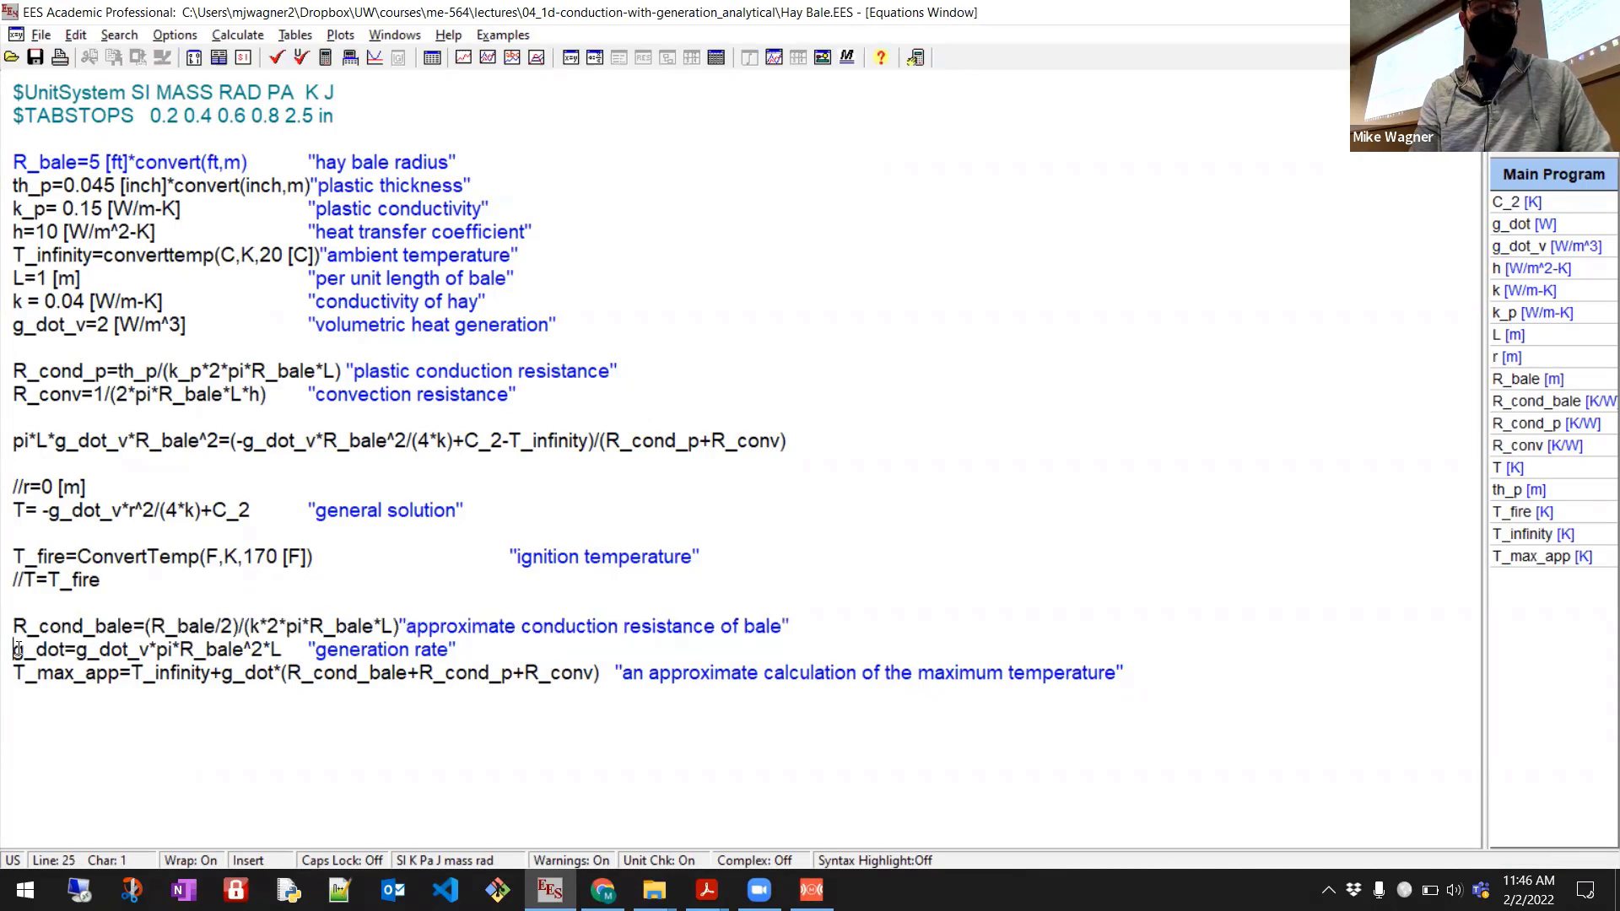
{"action": "left_click_drag", "start_coordinate": [18, 649], "coordinate": [17, 672]}
{"action": "left_click", "coordinate": [17, 685]}
{"action": "triple_click", "coordinate": [21, 672]}
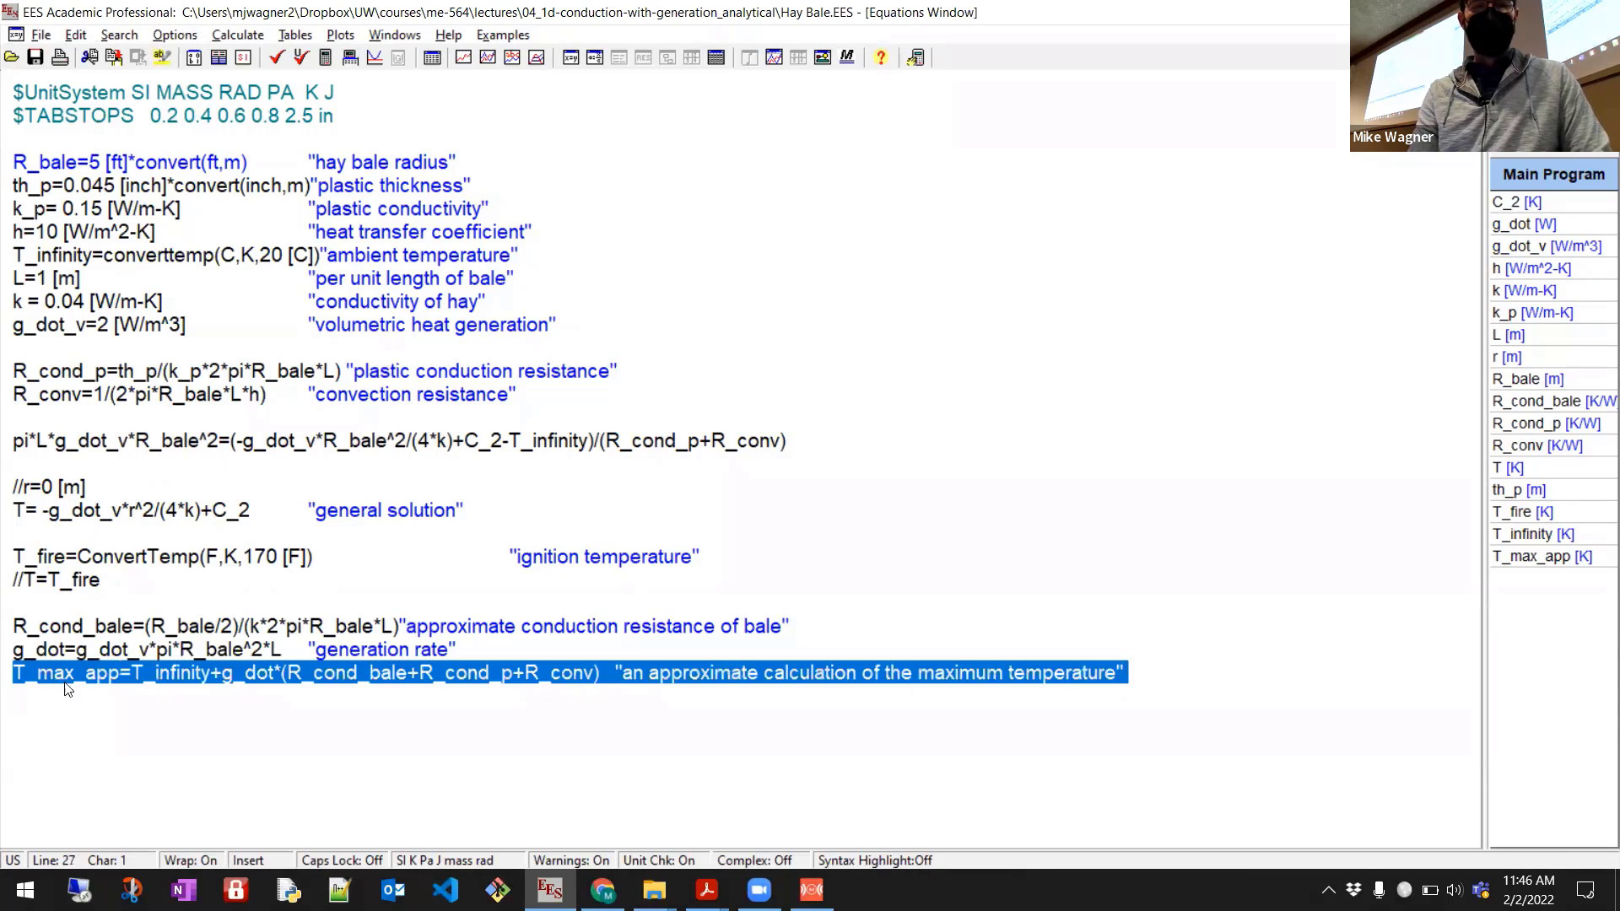
{"action": "left_click", "coordinate": [123, 683]}
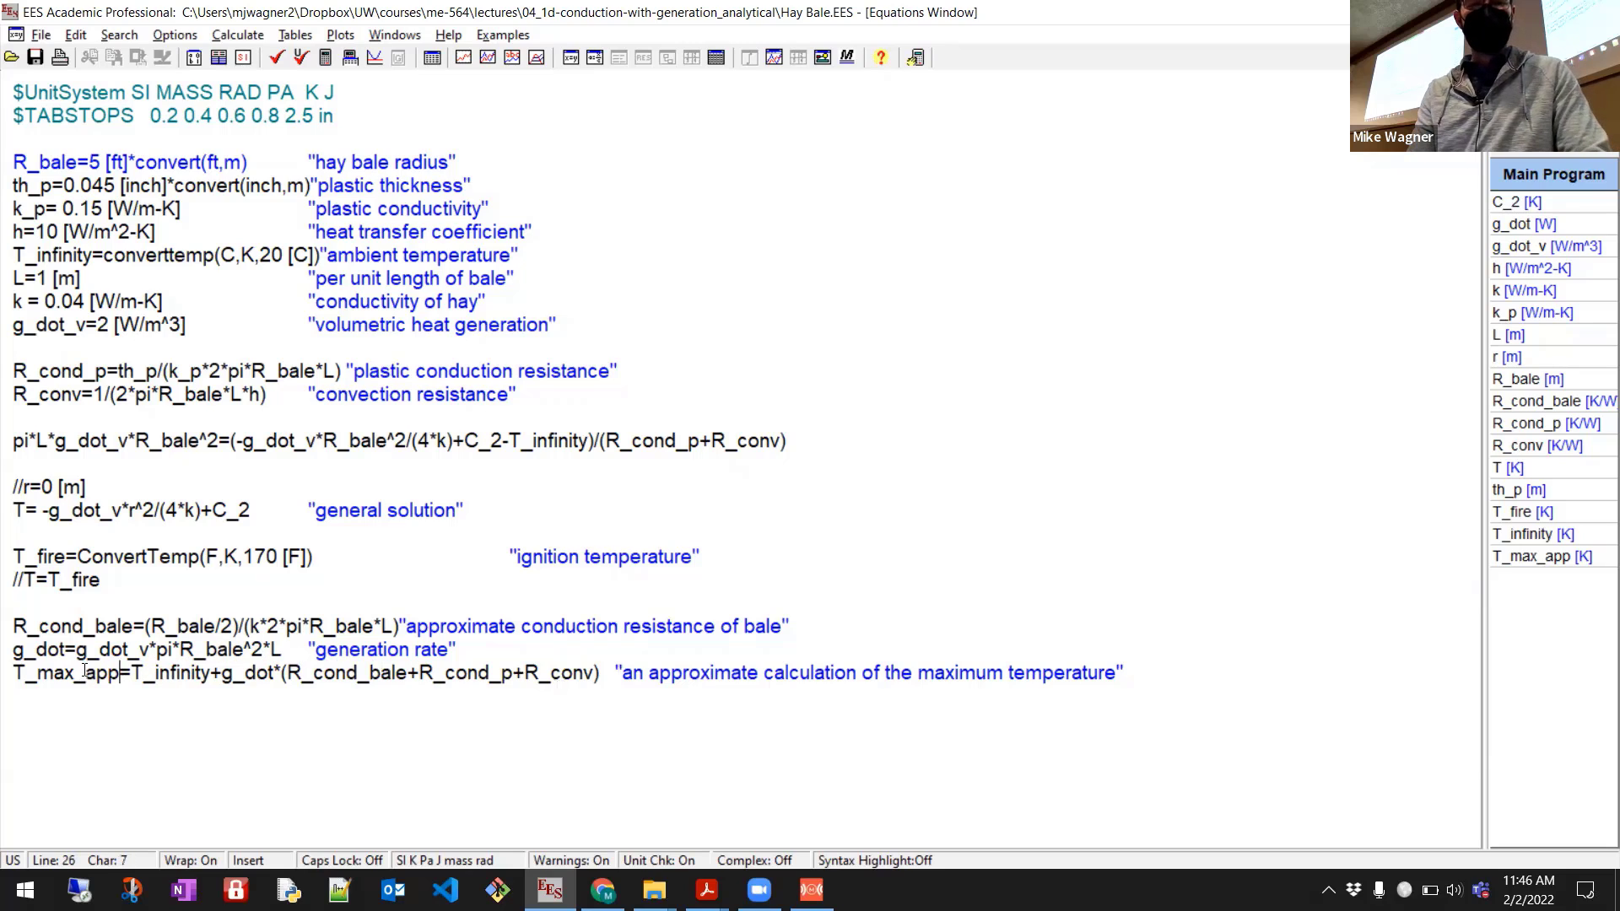
{"action": "key", "text": "F2"}
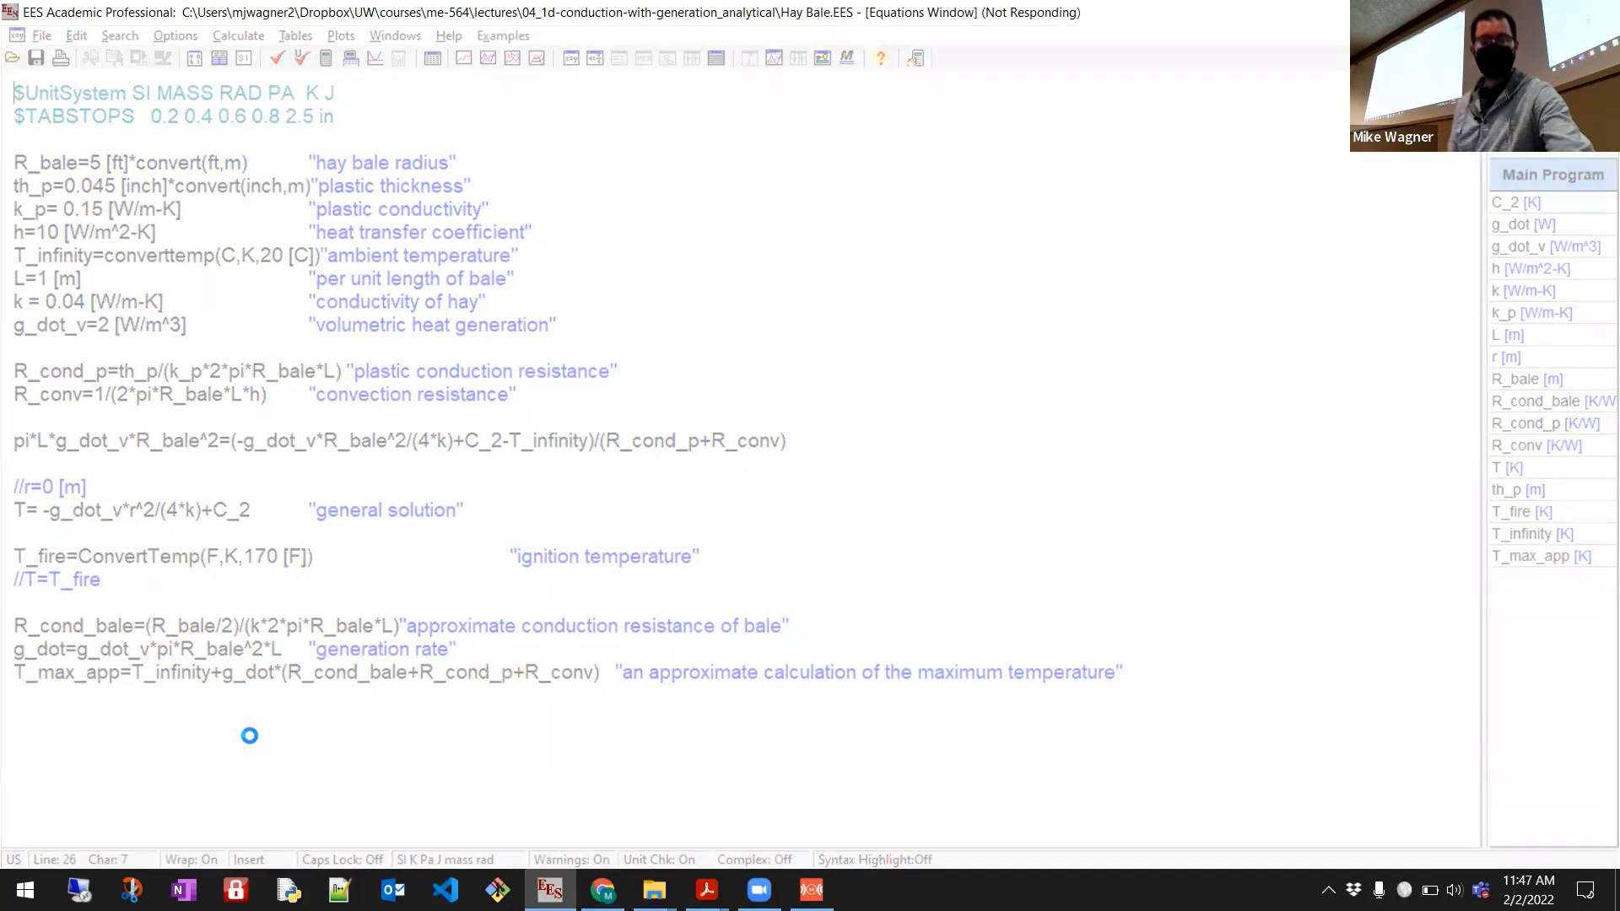
Switch back to the iPad whiteboard sketch of the hay bale.
{"action": "key", "text": "alt+Tab"}
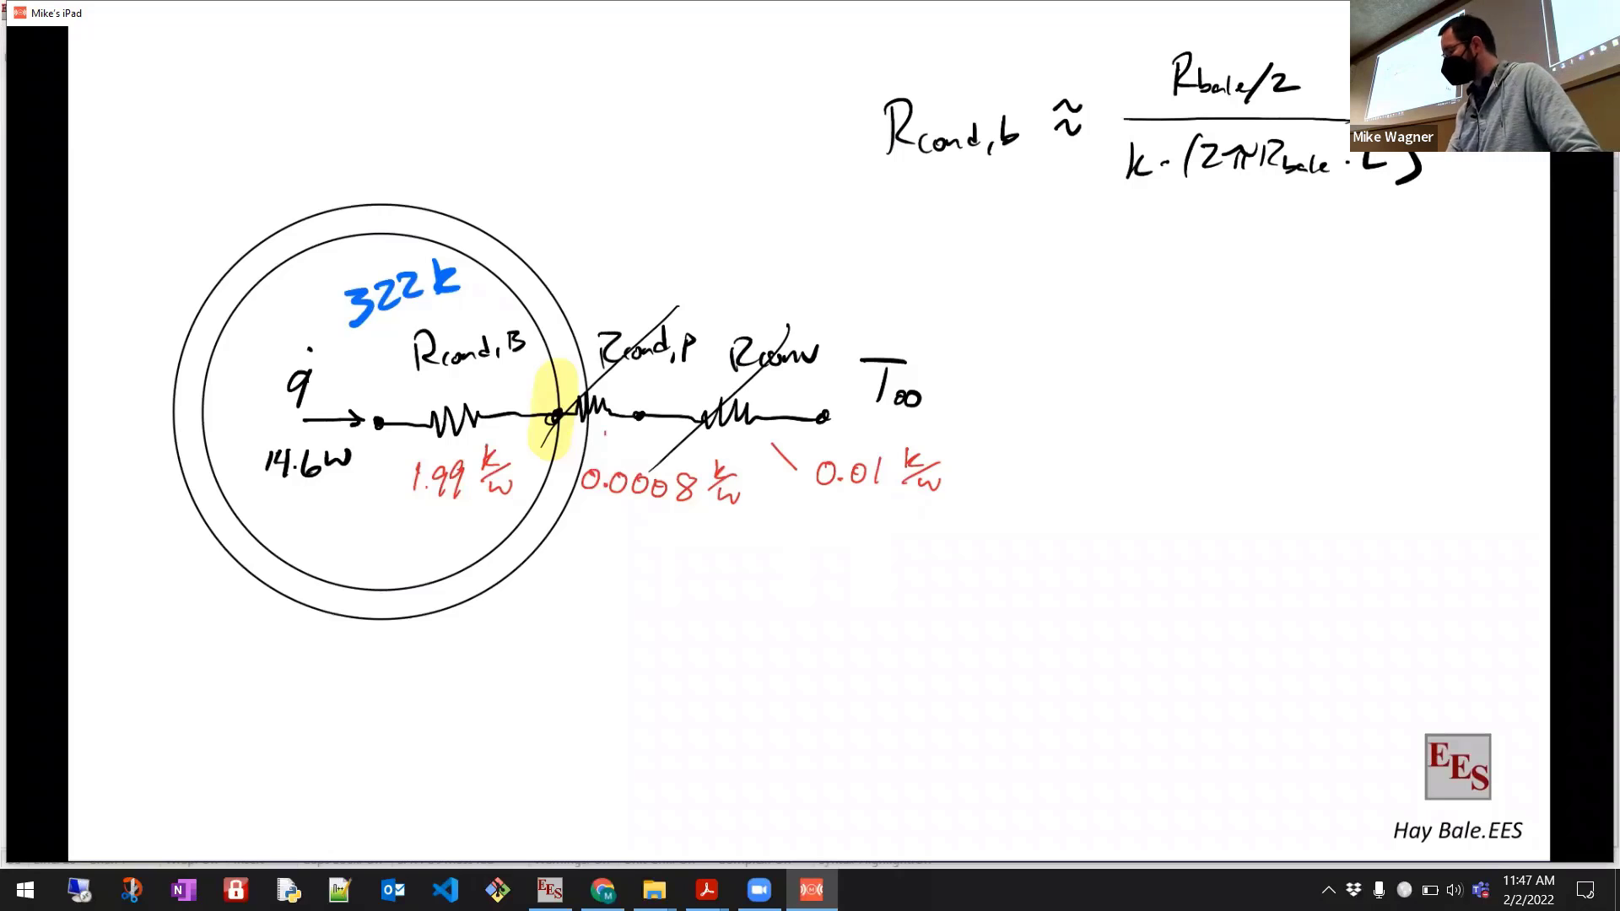
Draw red strike-through lines across Rcond,P and Rconv on the whiteboard sketch.
{"action": "left_click_drag", "start_coordinate": [533, 446], "coordinate": [684, 301]}
{"action": "left_click_drag", "start_coordinate": [671, 496], "coordinate": [835, 319]}
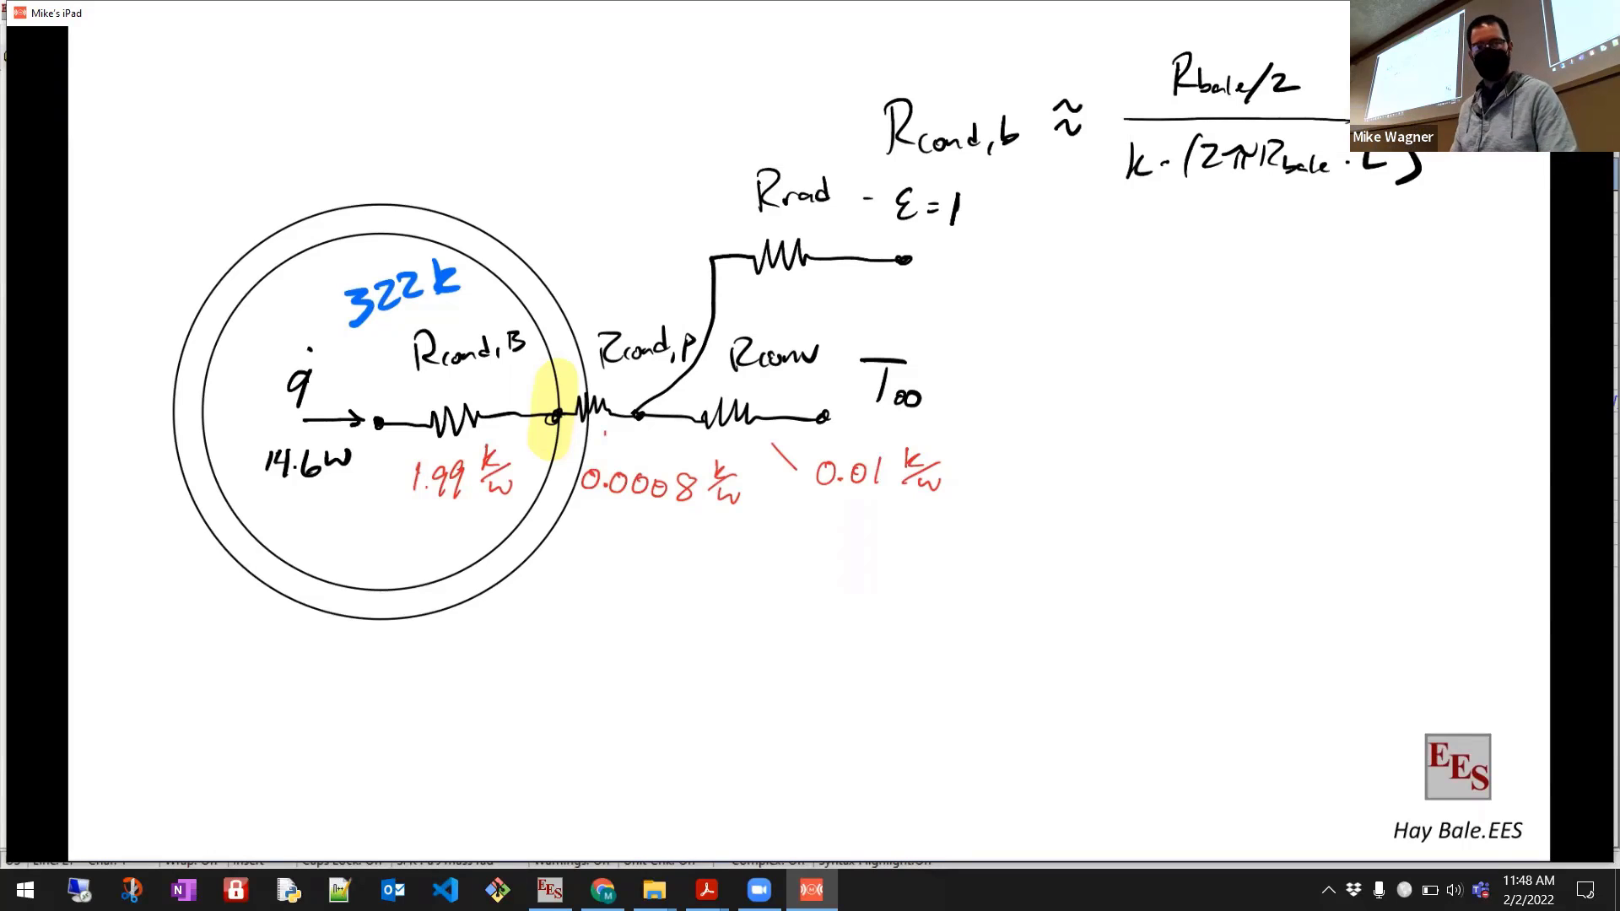
Switch to EES, accept the error prompt, and bring the Hay Bale equations forward for editing.
{"action": "key", "text": "alt+Tab"}
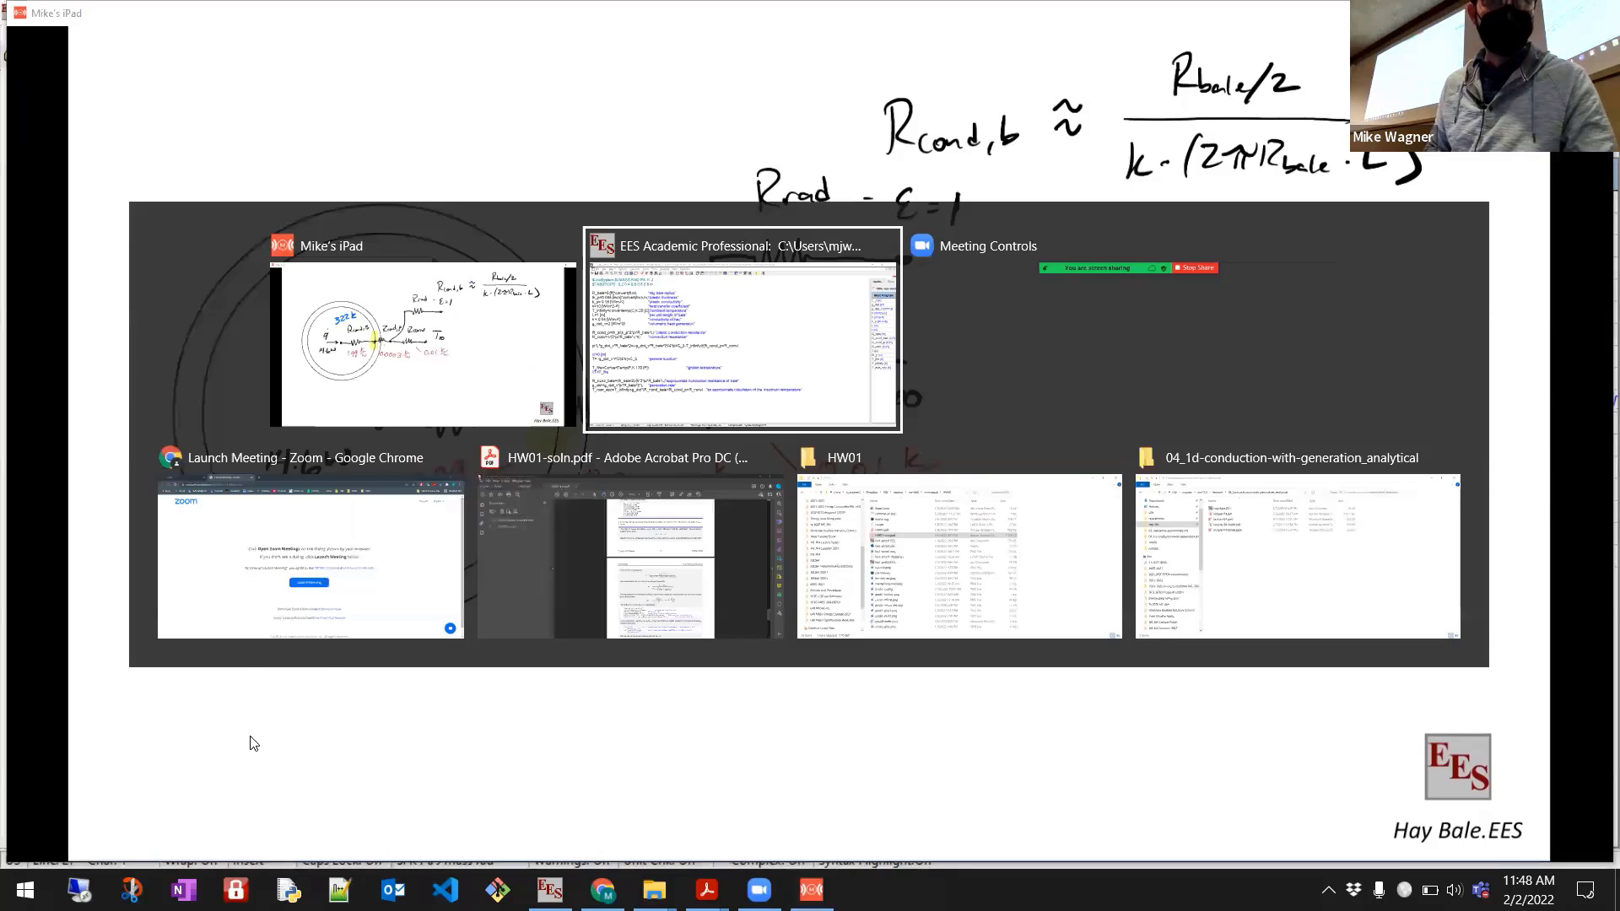
{"action": "key", "text": "Return"}
{"action": "left_click", "coordinate": [246, 633]}
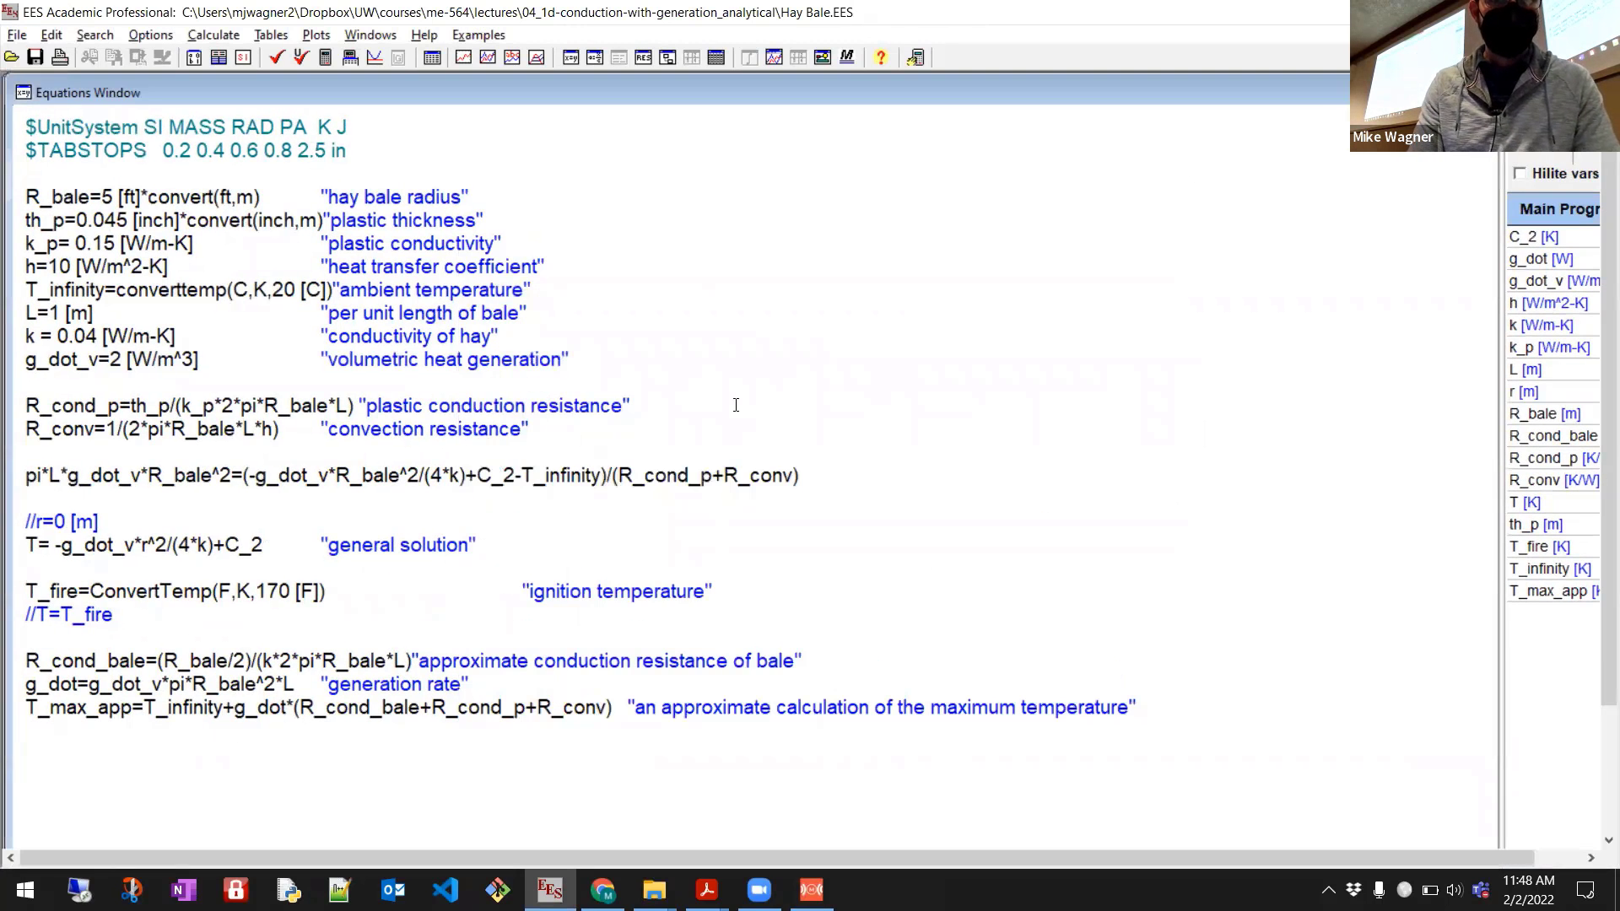
Return from EES to the iPad whiteboard resistance sketch.
{"action": "key", "text": "alt+Tab"}
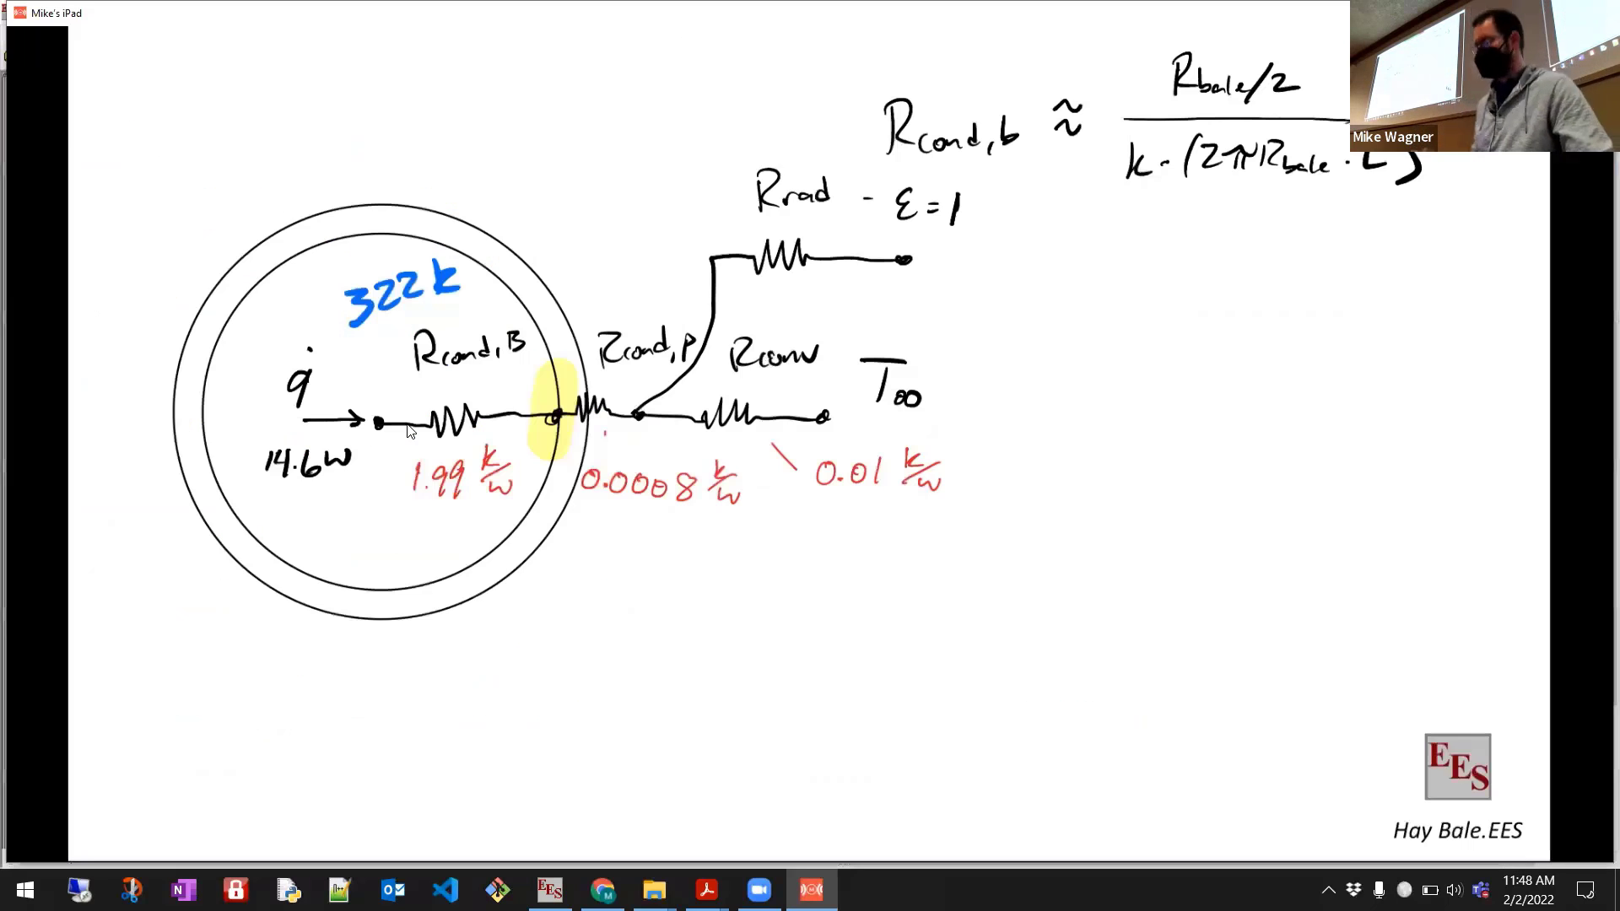